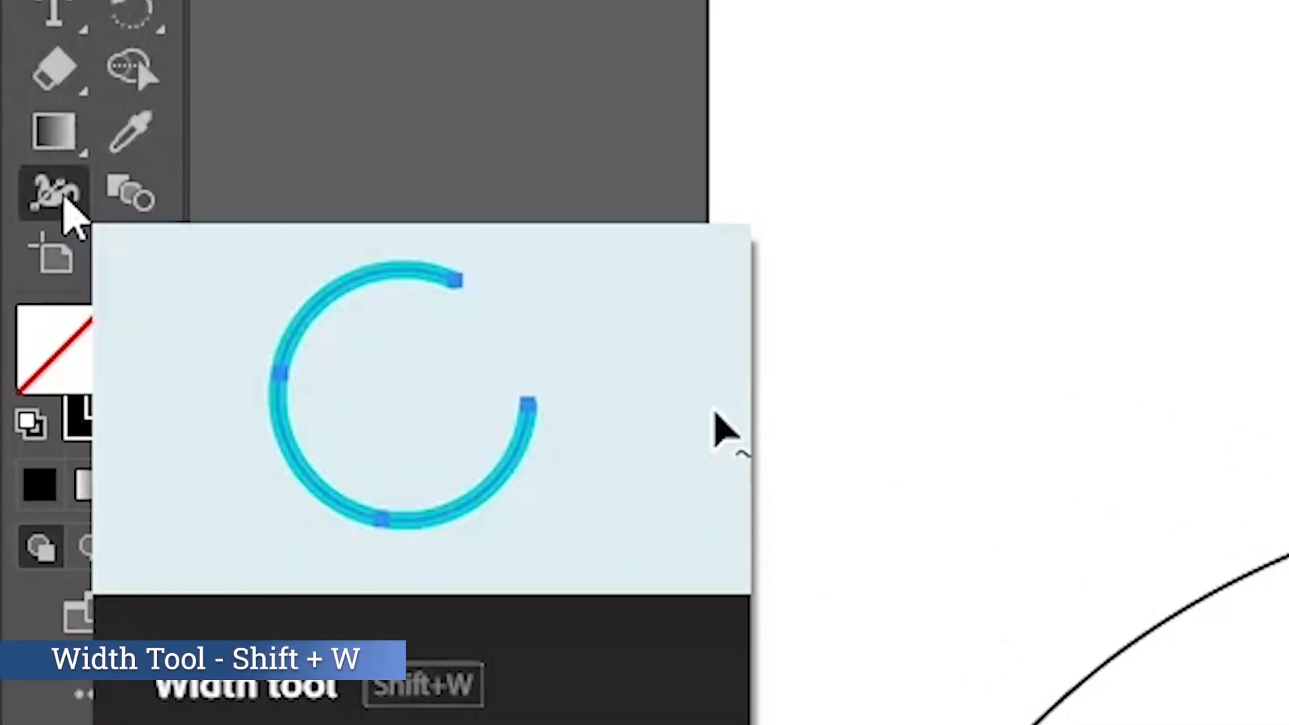
Thicken the curved stroke near both ends with the Width tool, and extend only its lower side near the right end.
click(16, 145)
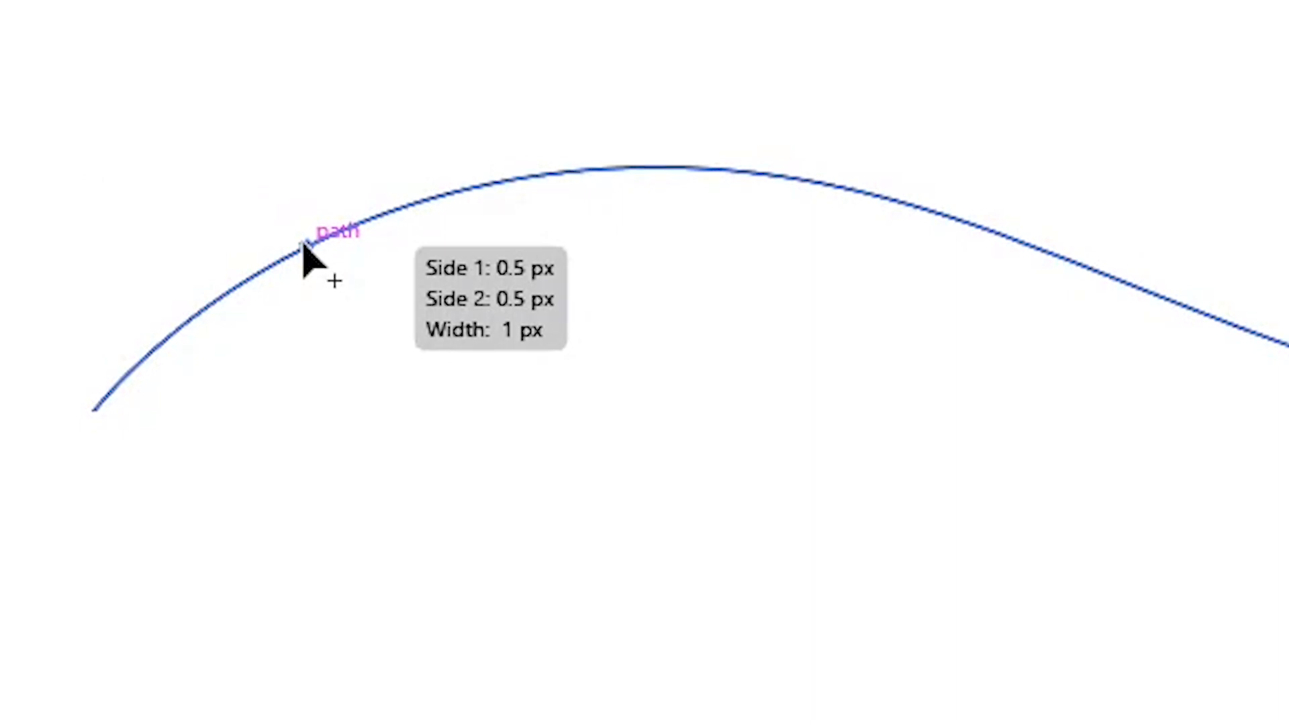
drag(302, 246, 329, 270)
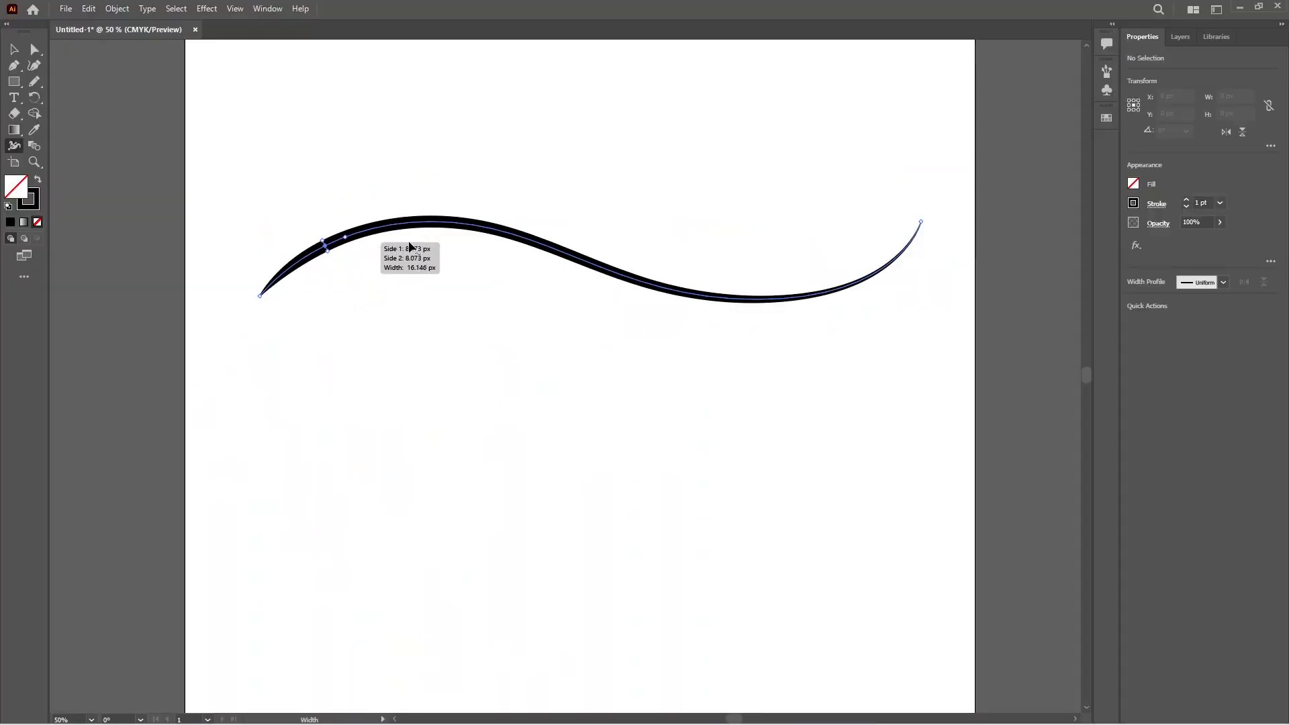
drag(715, 295, 715, 306)
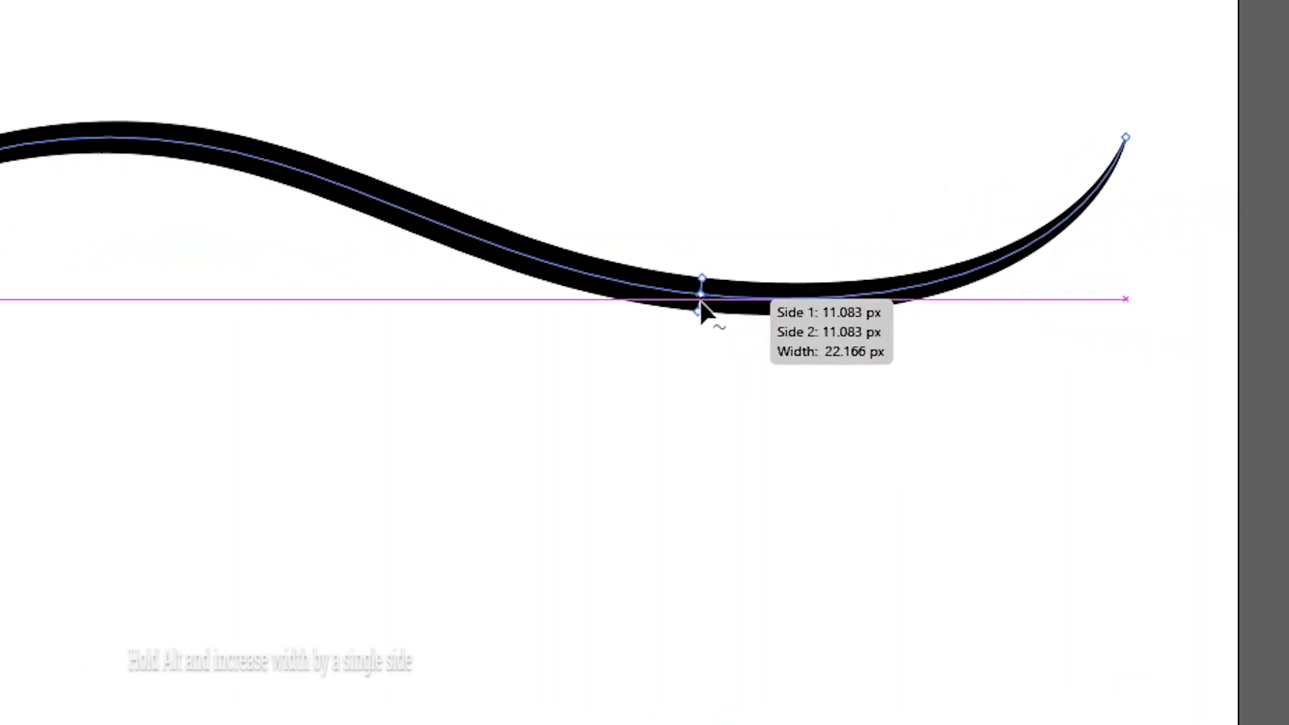
drag(700, 307, 675, 401)
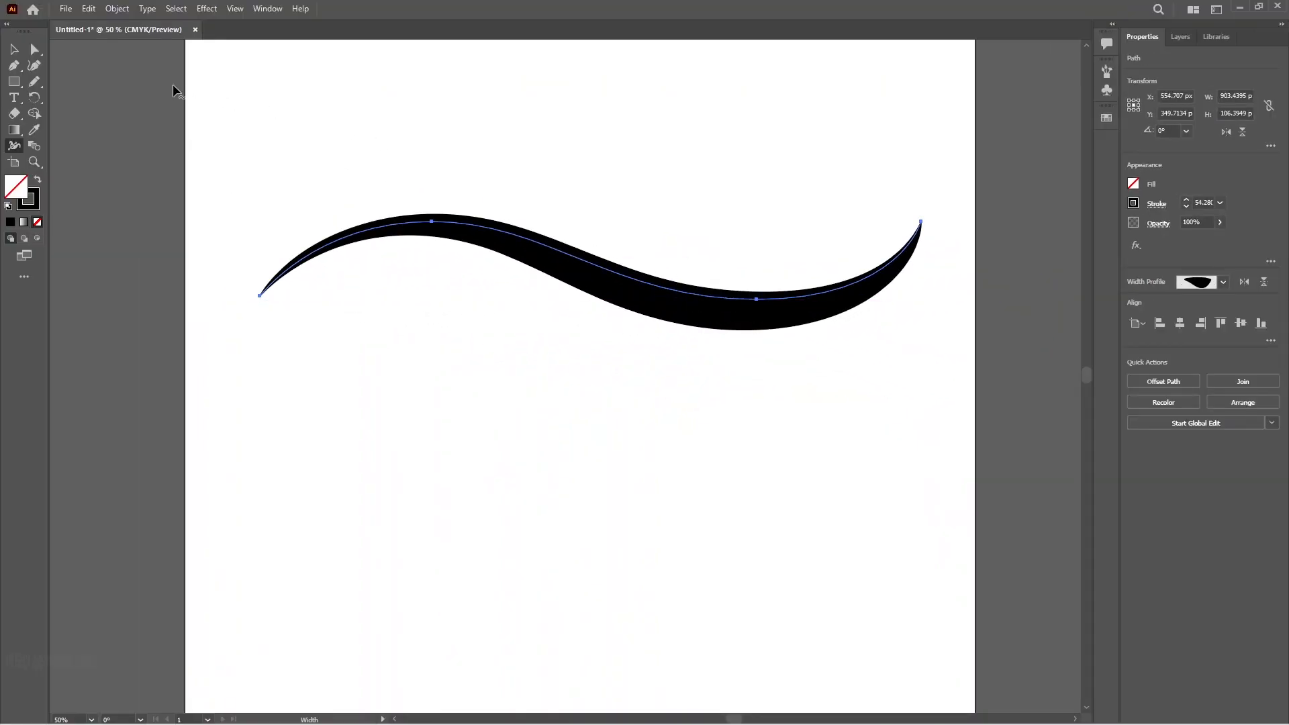
Reshape the thickened curve with Direct Selection, moving its left anchor point down into a dip and raising the middle segment into a hump.
click(34, 49)
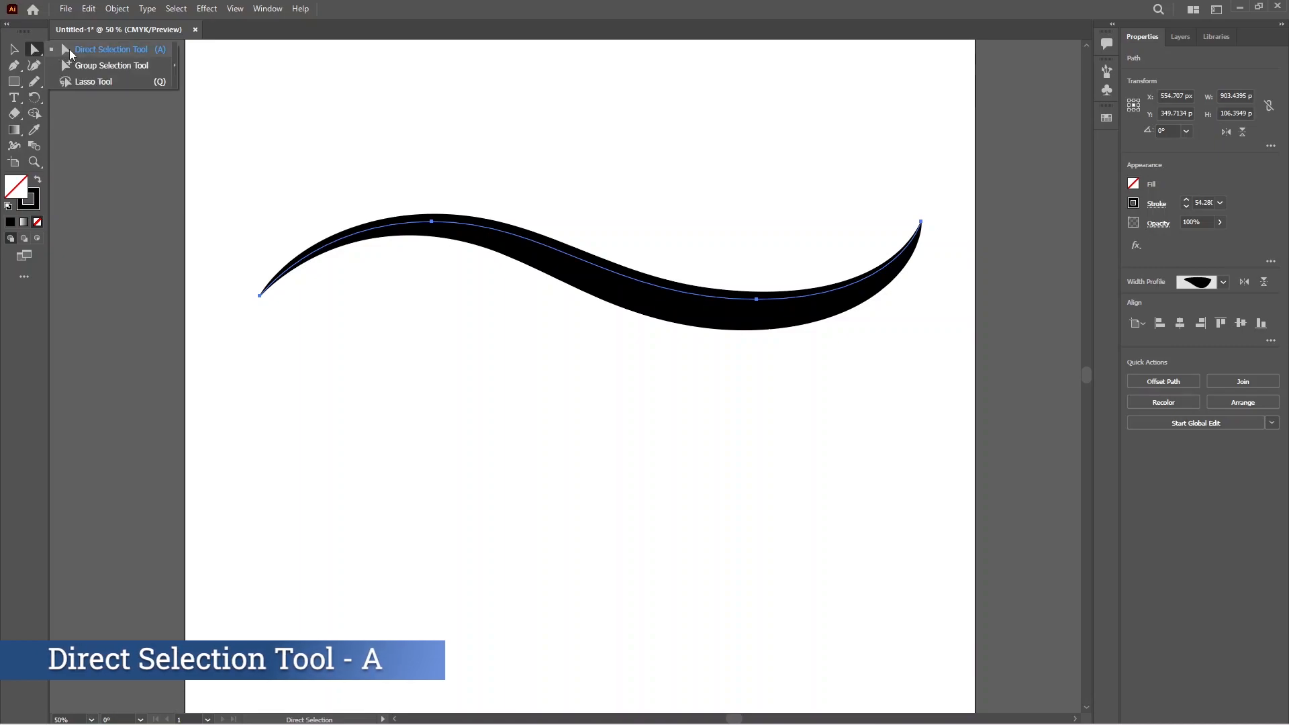
click(70, 50)
drag(432, 221, 434, 398)
mouse_move(616, 344)
mouse_down()
mouse_move(618, 224)
mouse_move(633, 248)
mouse_up()
click(525, 314)
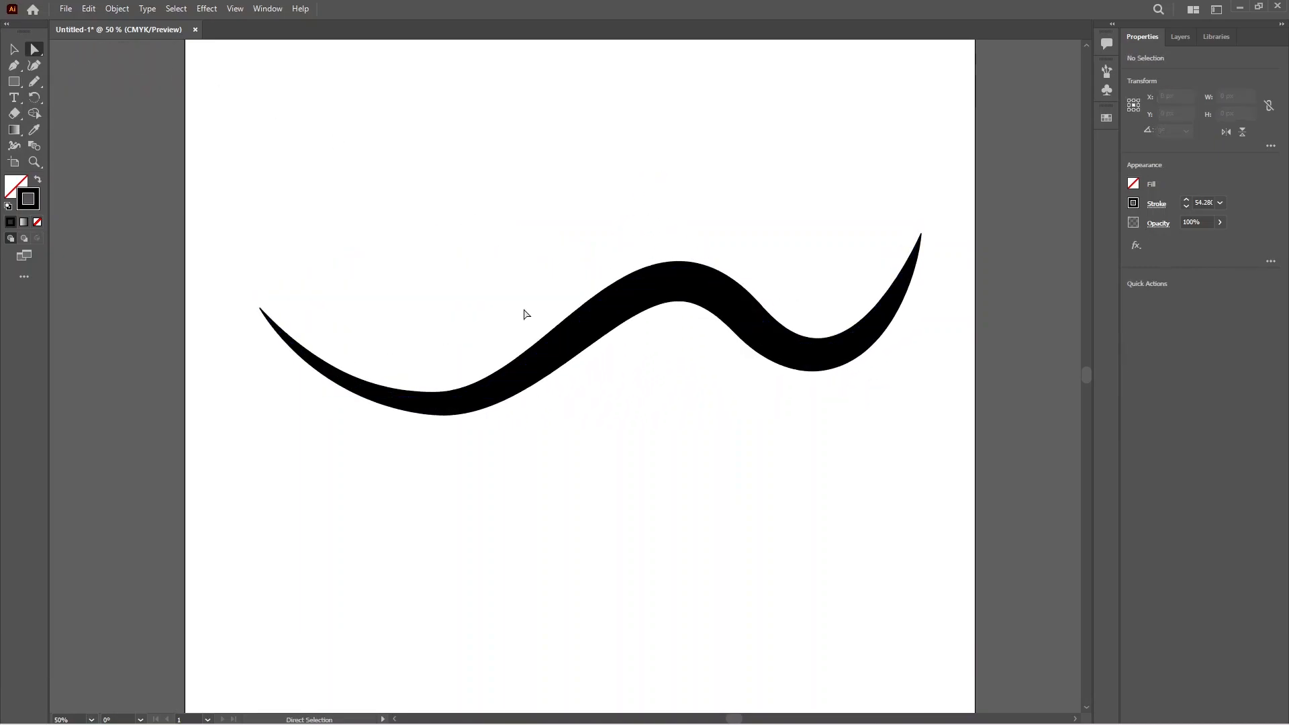
Add a width point on the middle of the curve with Side 1 matched to Side 2 at 33.4048 px.
click(14, 146)
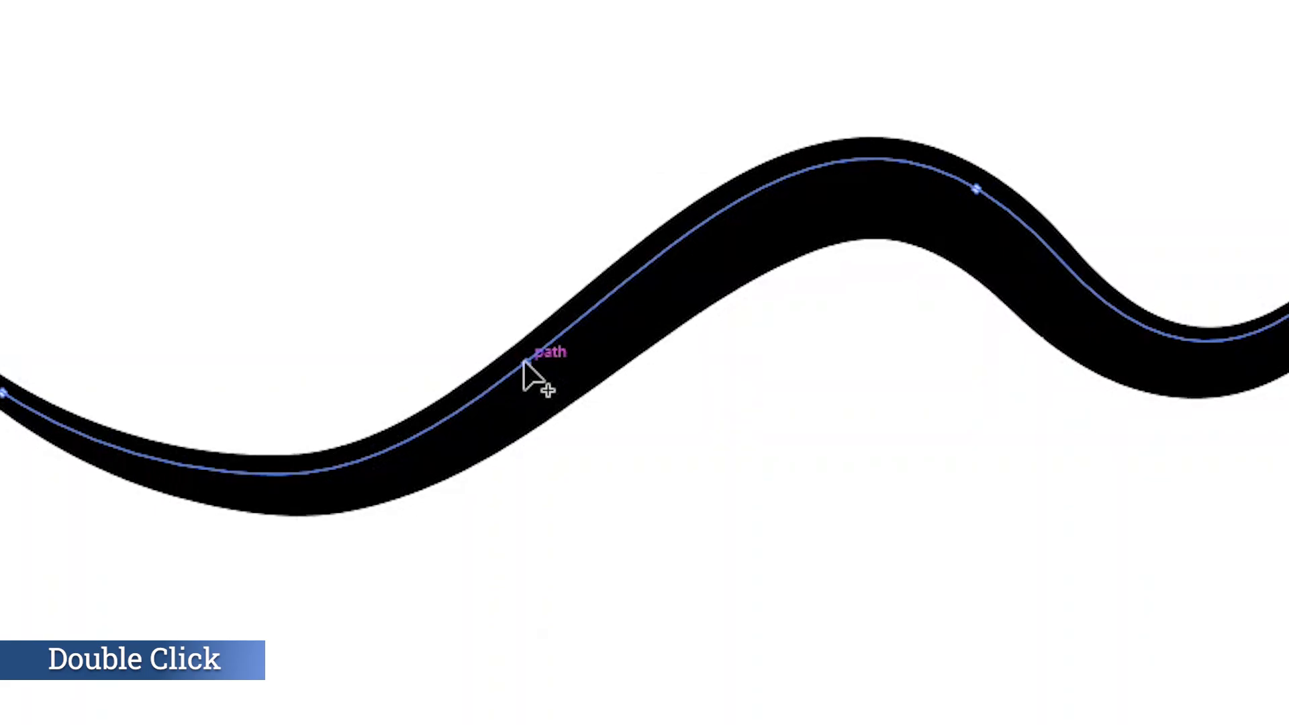
double_click(538, 352)
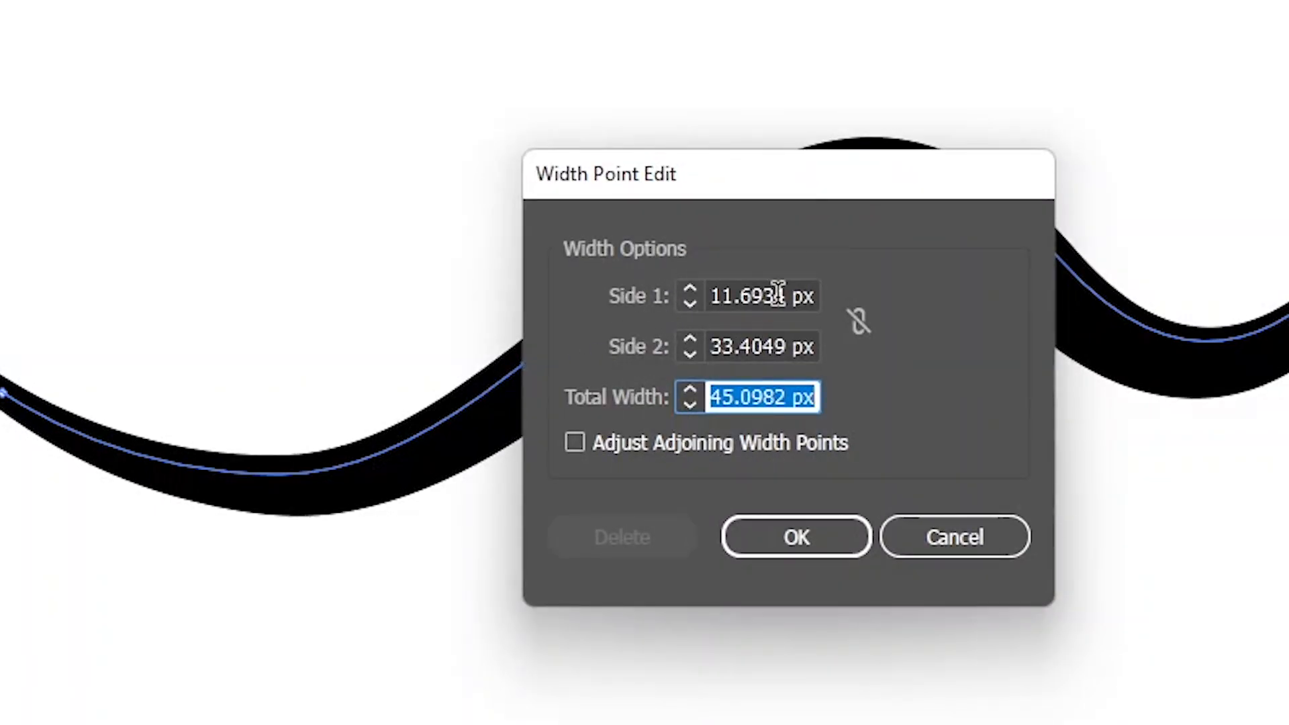
drag(675, 178, 826, 180)
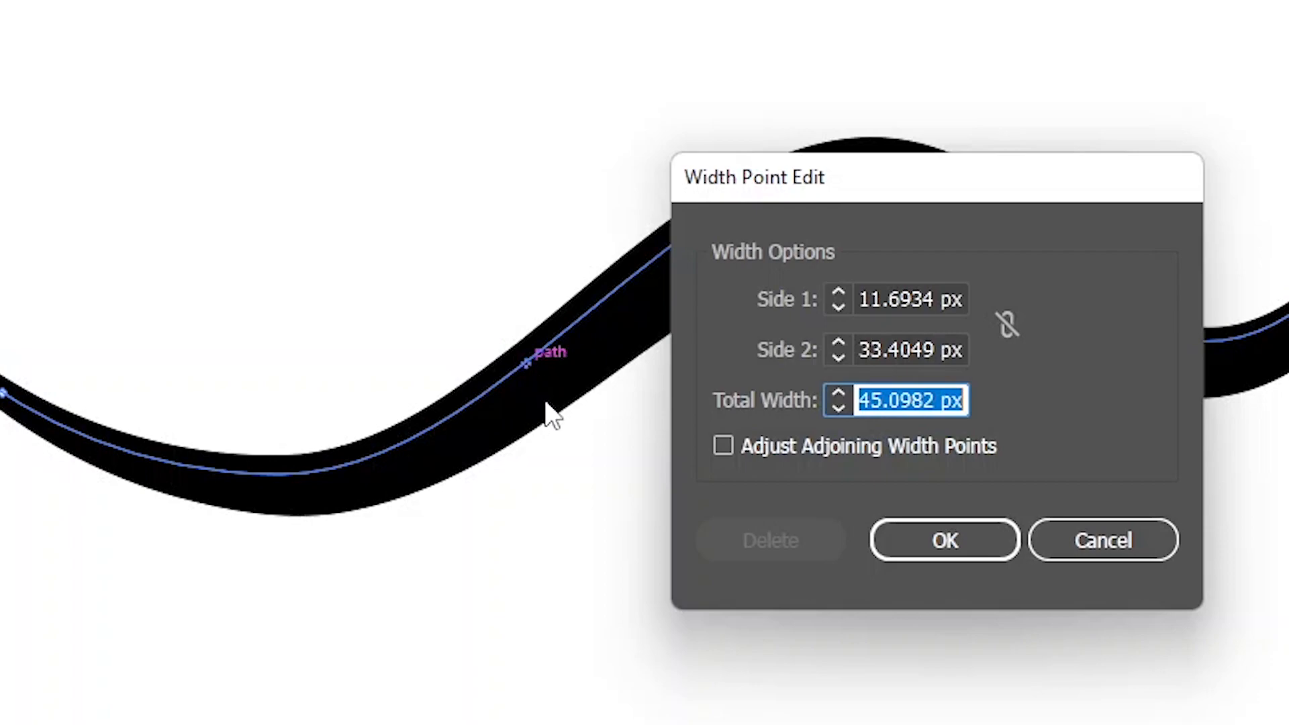
click(890, 349)
key(ctrl+c)
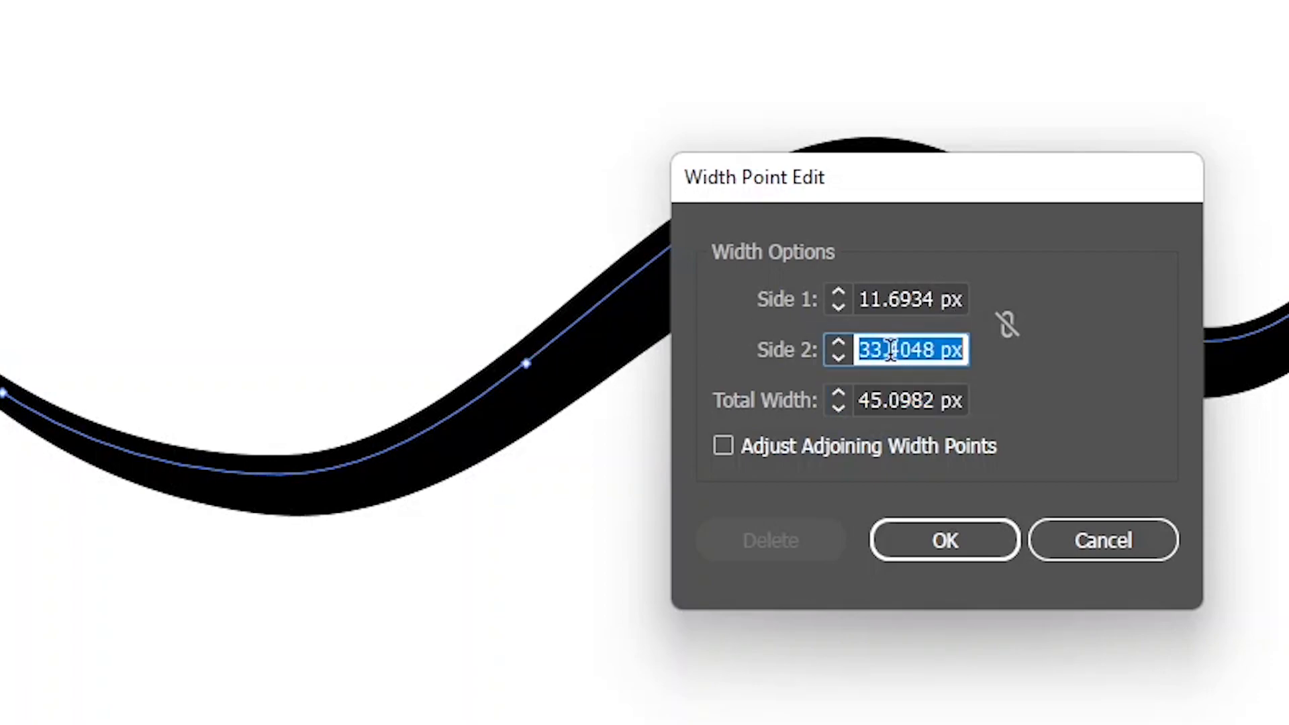
click(890, 297)
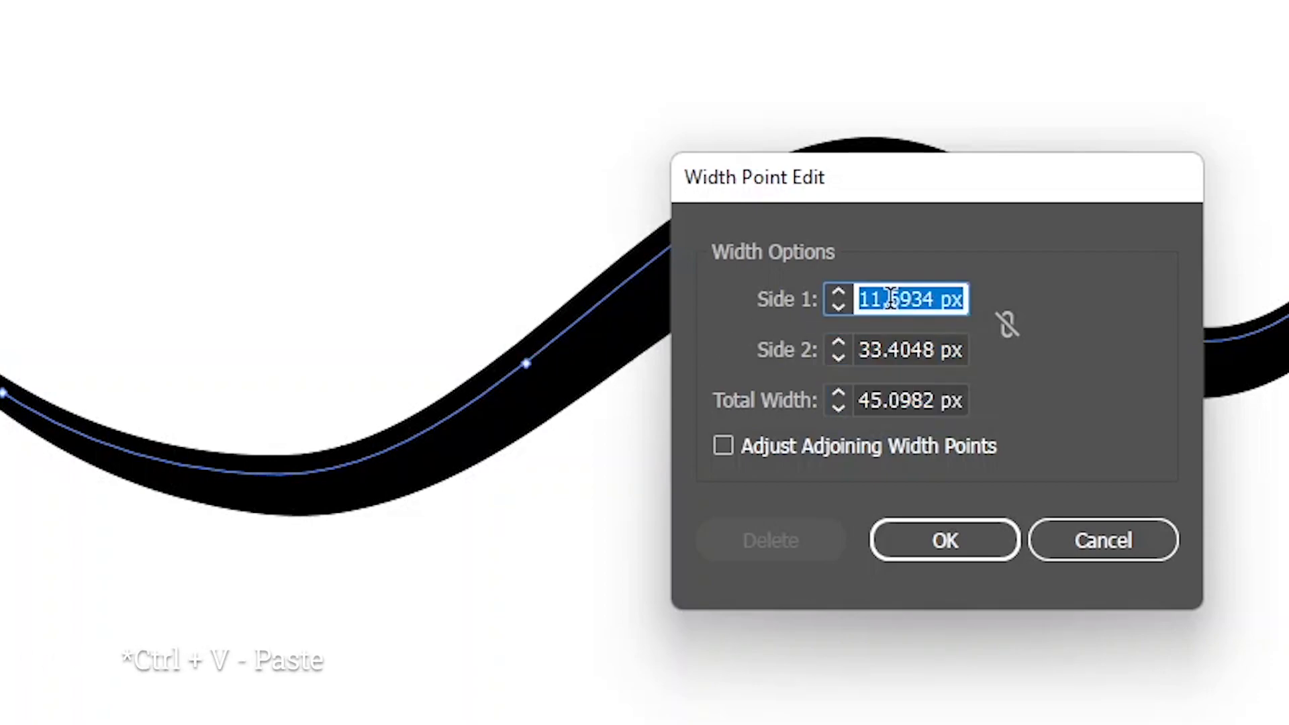
key(ctrl+v)
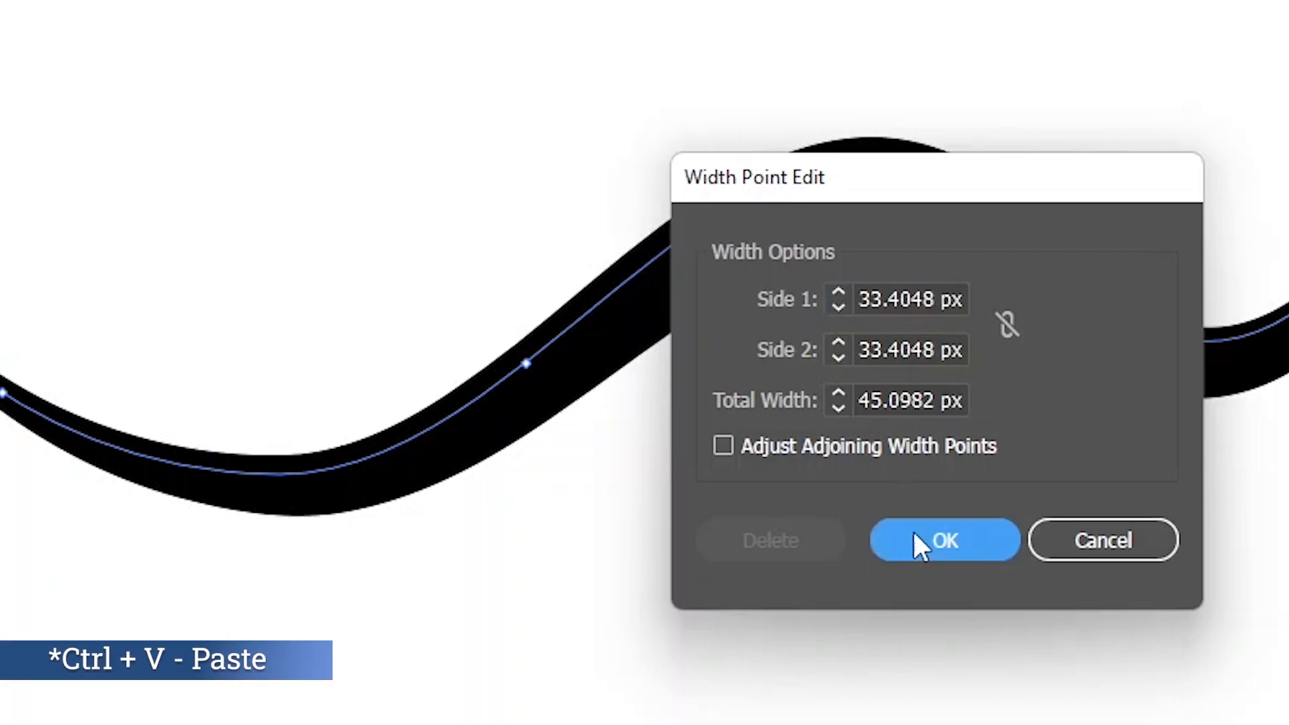
click(912, 529)
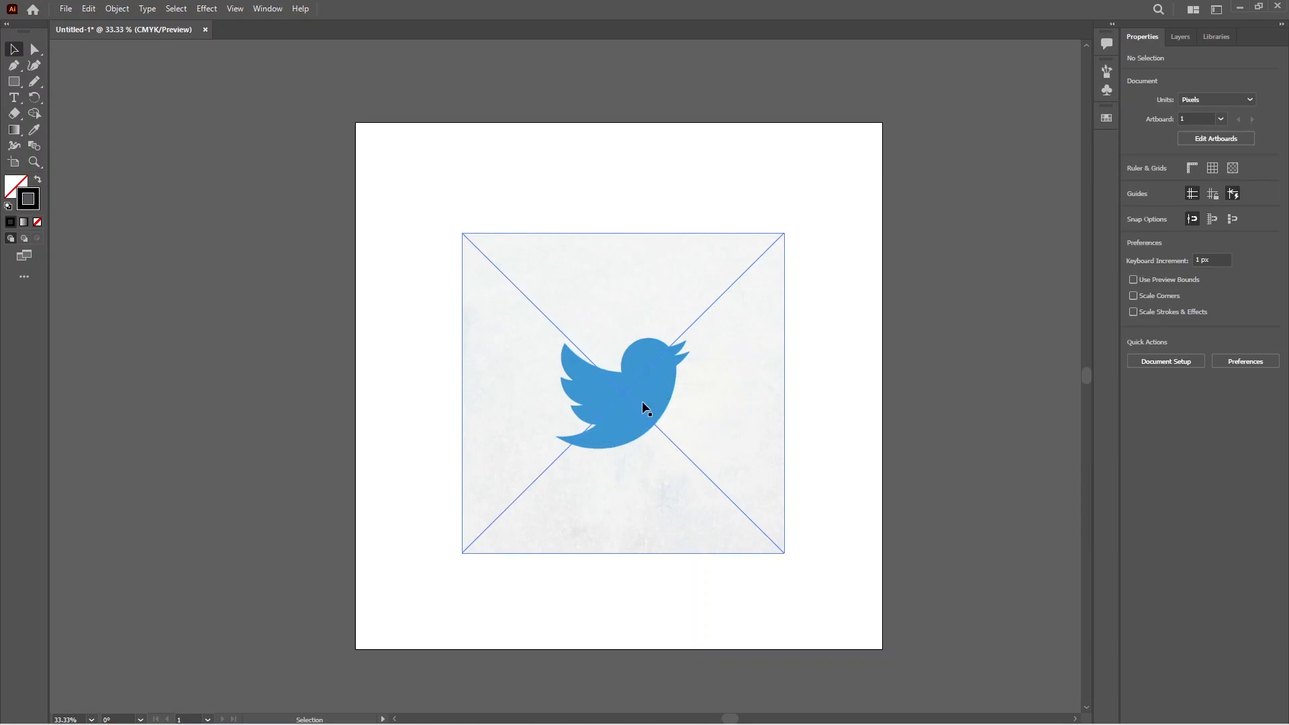
Lock the placed bird logo image.
click(673, 410)
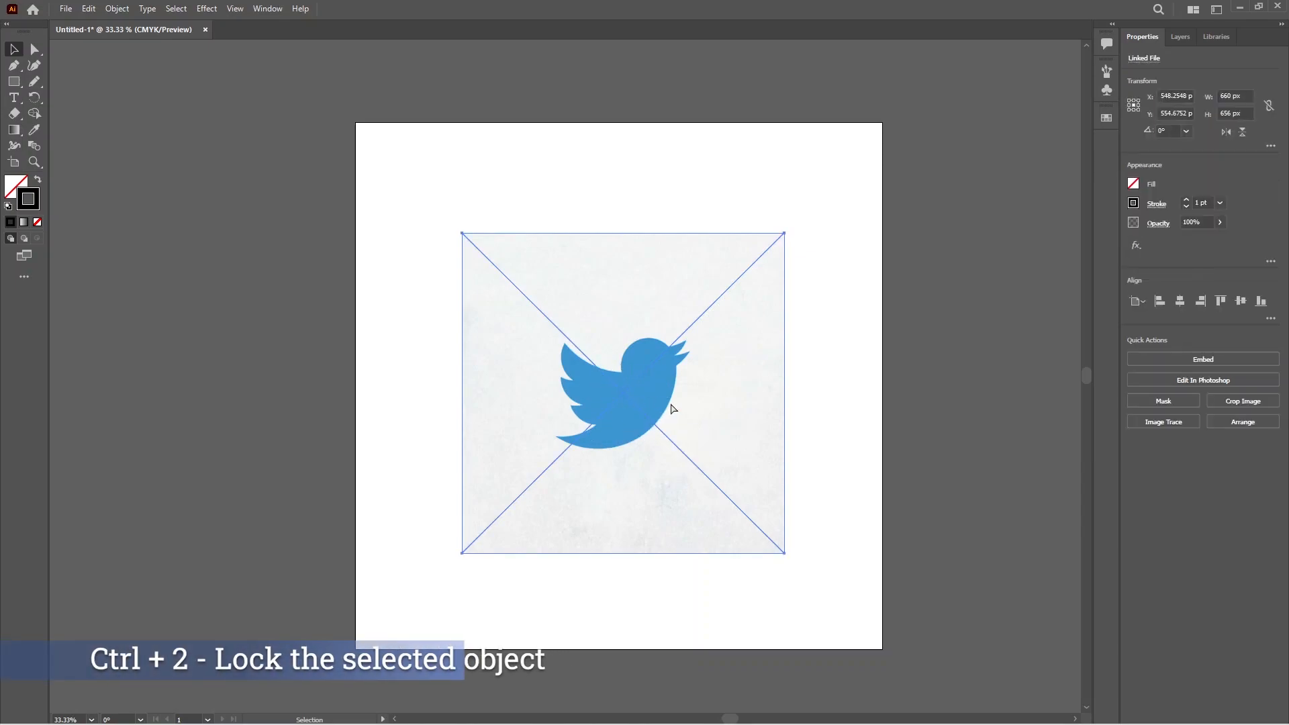
key(ctrl+2)
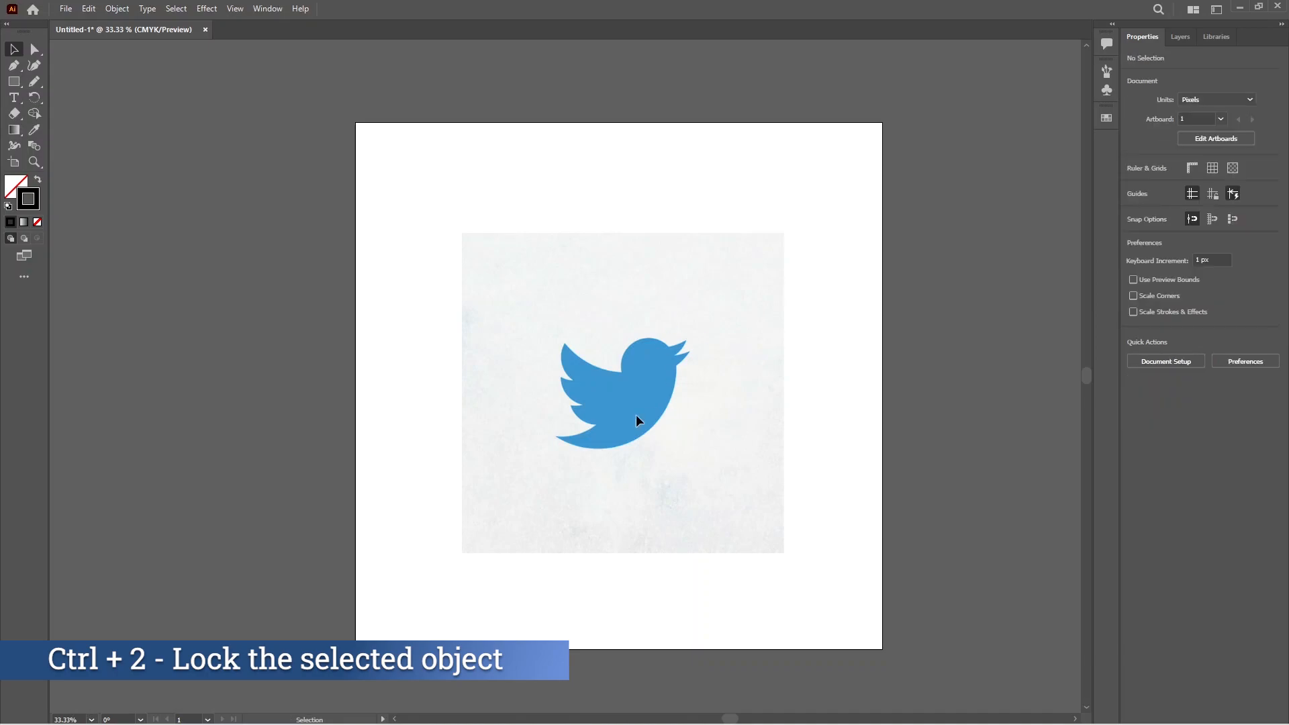
Trace the bird's upper wing edge, wing feathers, tail and lower belly curve with the Pen tool, leaving gaps between the paths.
scroll(602, 398, up, 2)
key(p)
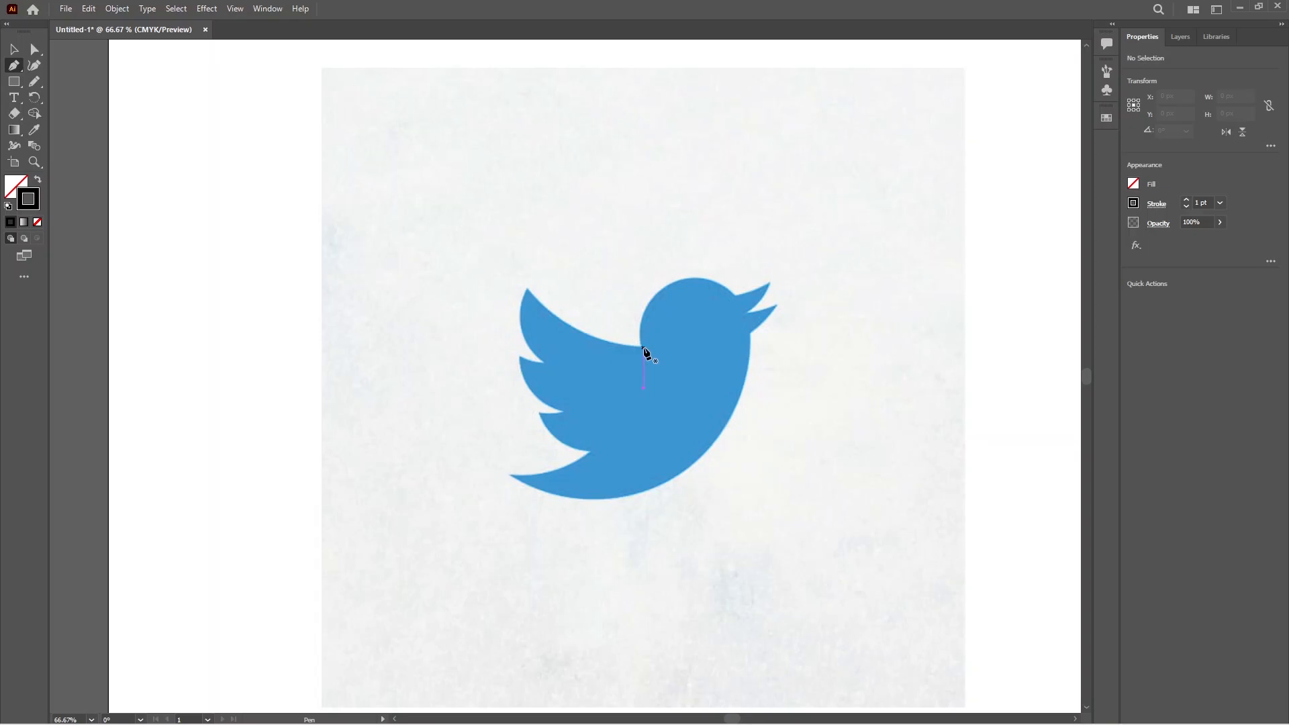
click(643, 348)
click(527, 290)
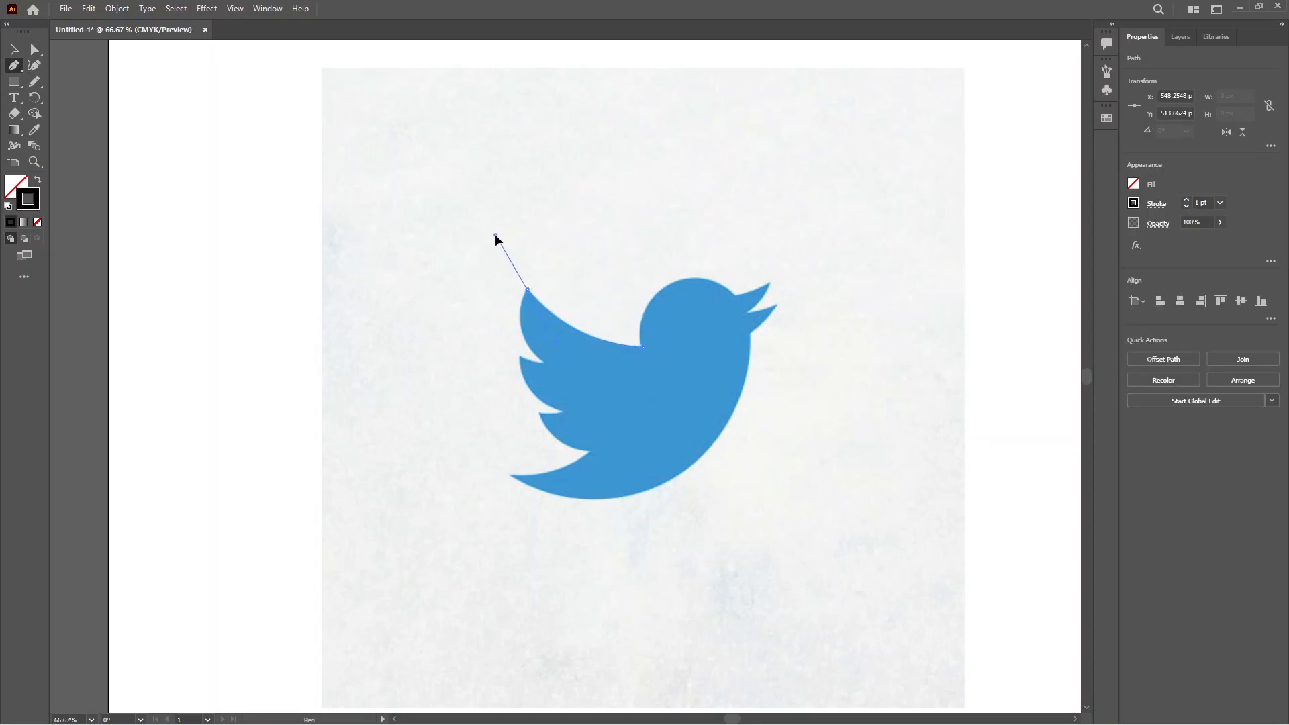
drag(543, 361, 533, 495)
click(543, 361)
drag(677, 475, 745, 436)
key(Escape)
Trace the bird's head, both beak tips and short throat line as one open Pen path.
click(639, 331)
drag(683, 278, 793, 296)
click(770, 283)
click(747, 312)
click(776, 306)
click(750, 333)
click(748, 355)
ctrl+click(857, 466)
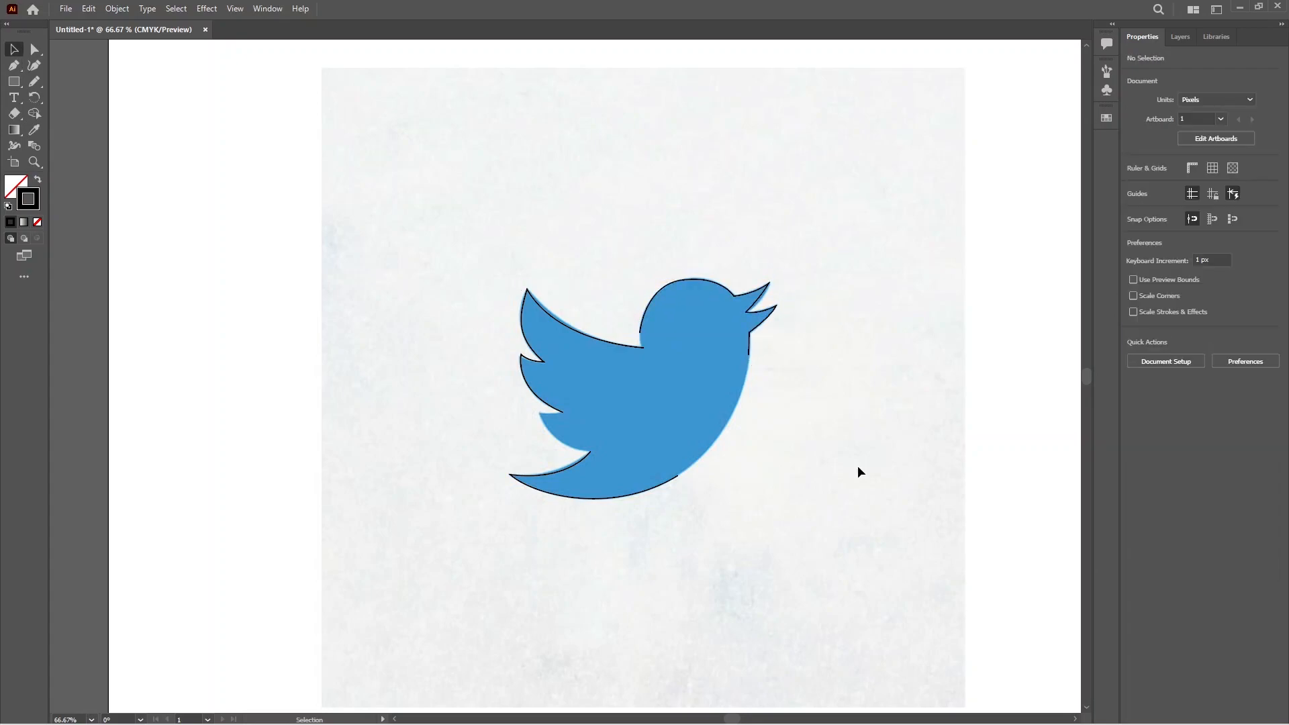
Unlock the bird reference image and move it to the right, clear of the traced outlines.
key(ctrl)
click(858, 469)
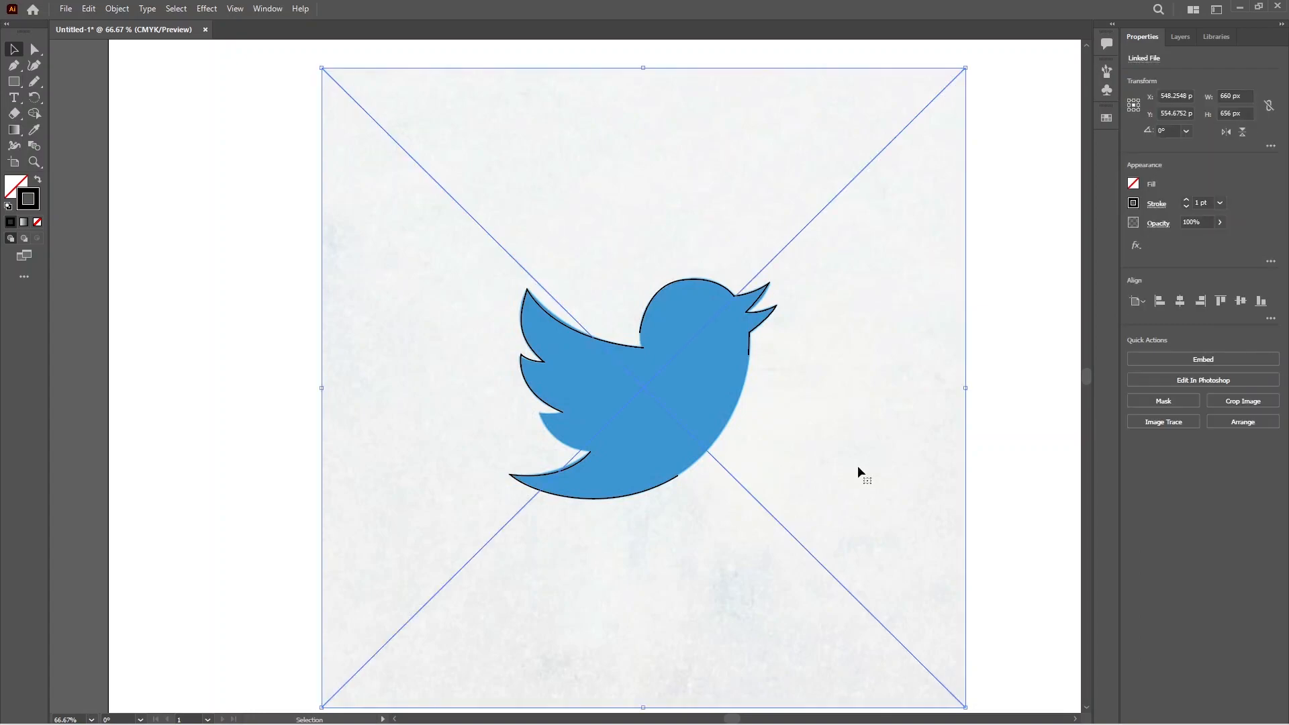
drag(742, 483, 1039, 425)
mouse_move(796, 444)
mouse_down()
mouse_move(909, 441)
mouse_move(1062, 483)
mouse_up()
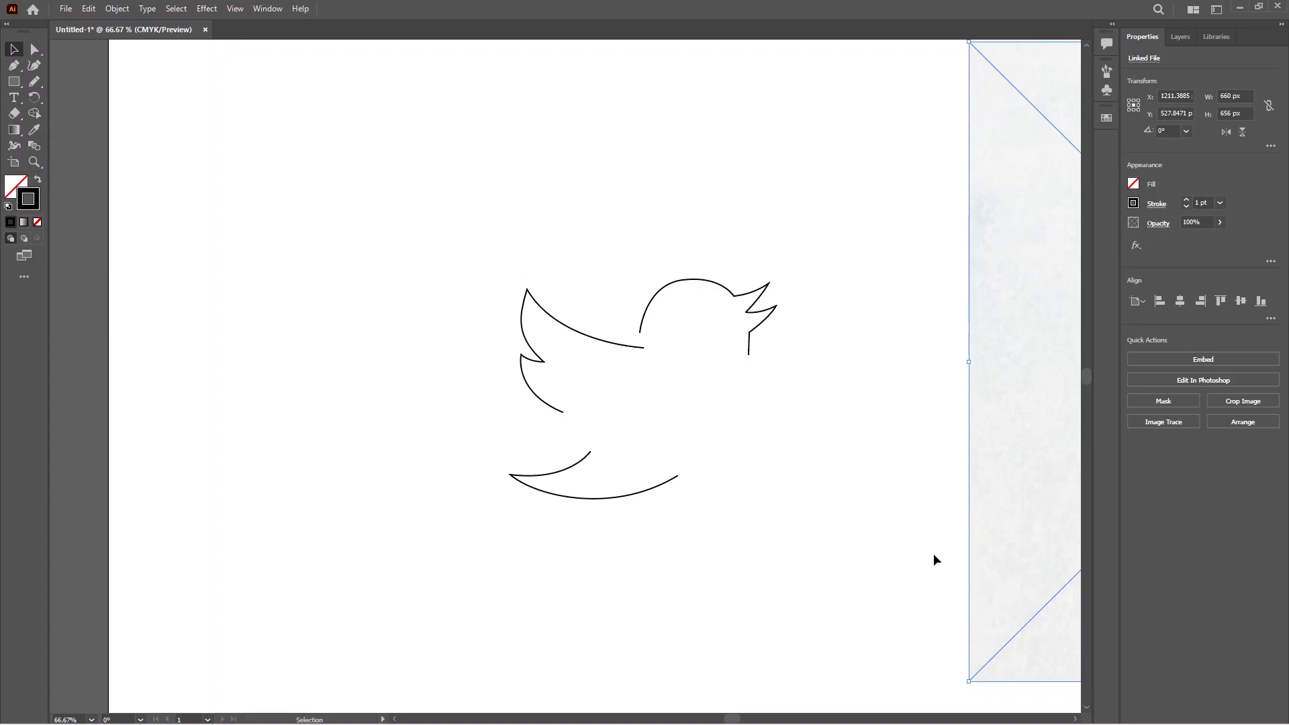
Thicken the middles of the bird's tail and wing strokes with the Width tool so they taper toward the ends.
click(15, 147)
drag(422, 489, 462, 534)
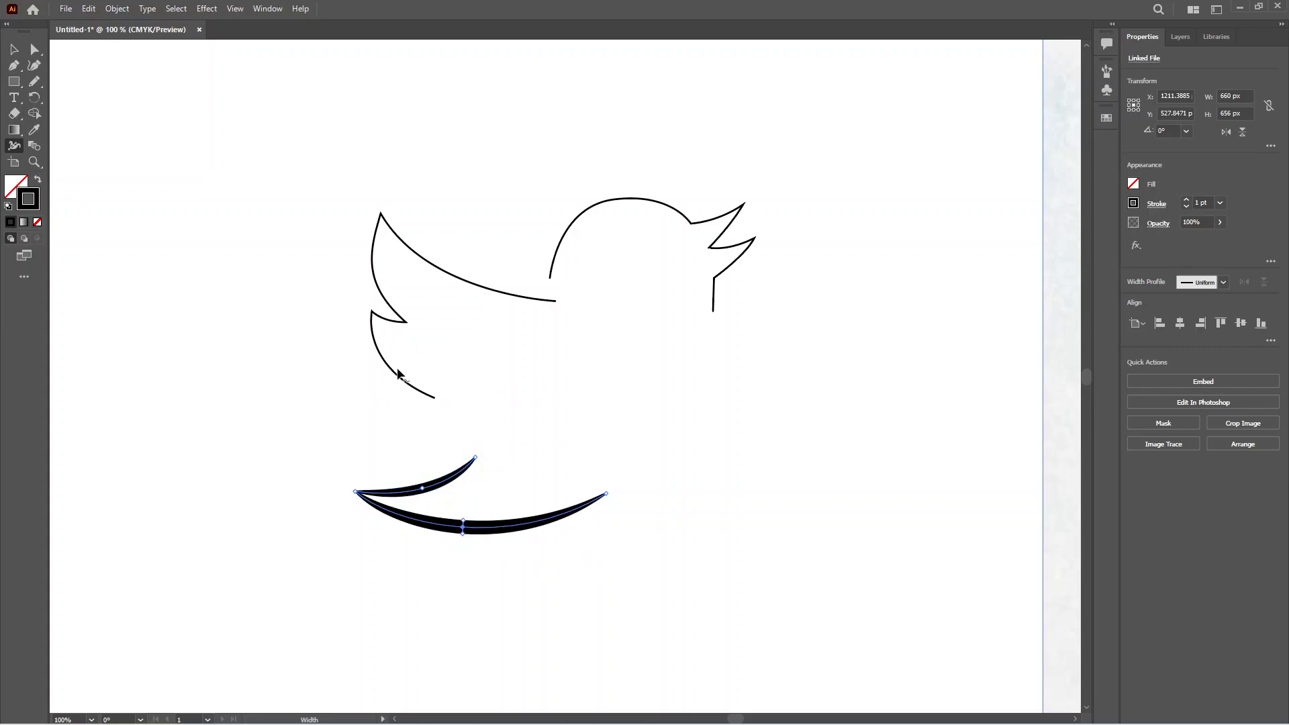
drag(397, 373, 394, 367)
drag(373, 276, 383, 322)
drag(443, 271, 451, 266)
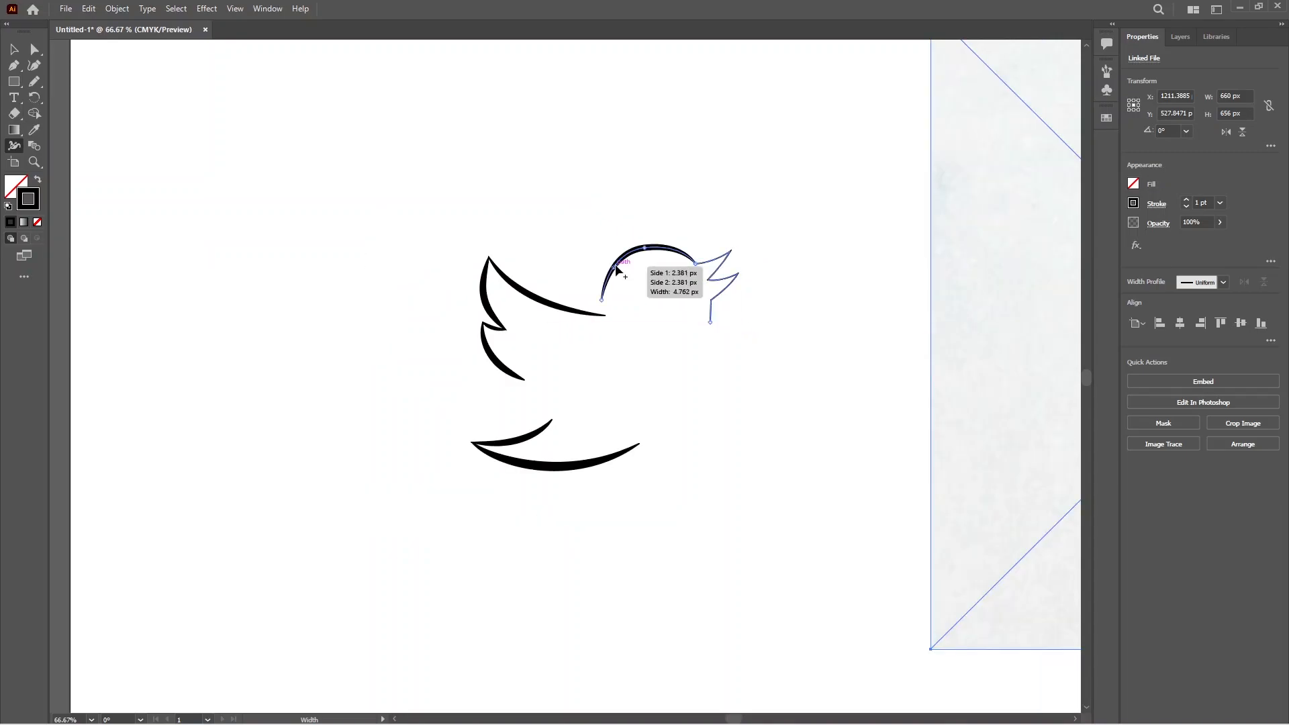
Thicken the inner corner strokes of the bird's beak and the lower end of its throat line with the Width tool.
scroll(710, 269, up, 3)
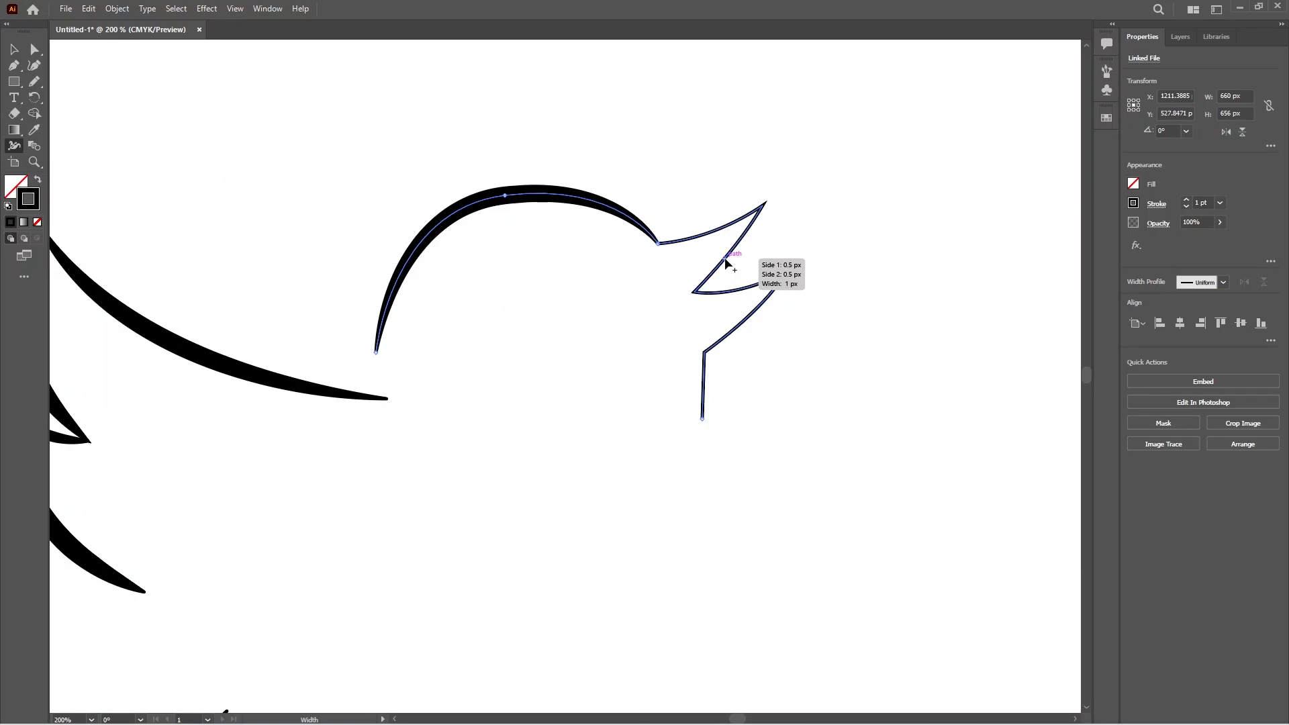
drag(719, 255, 734, 280)
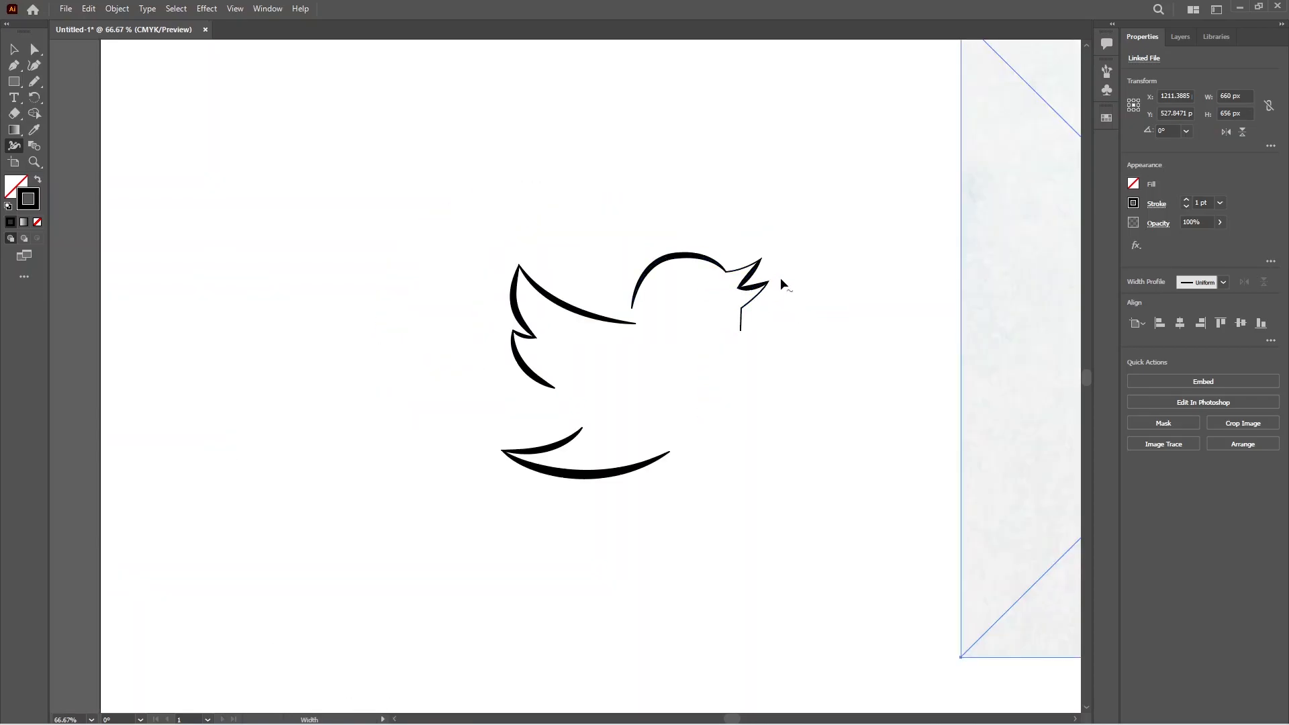
scroll(778, 281, up, 3)
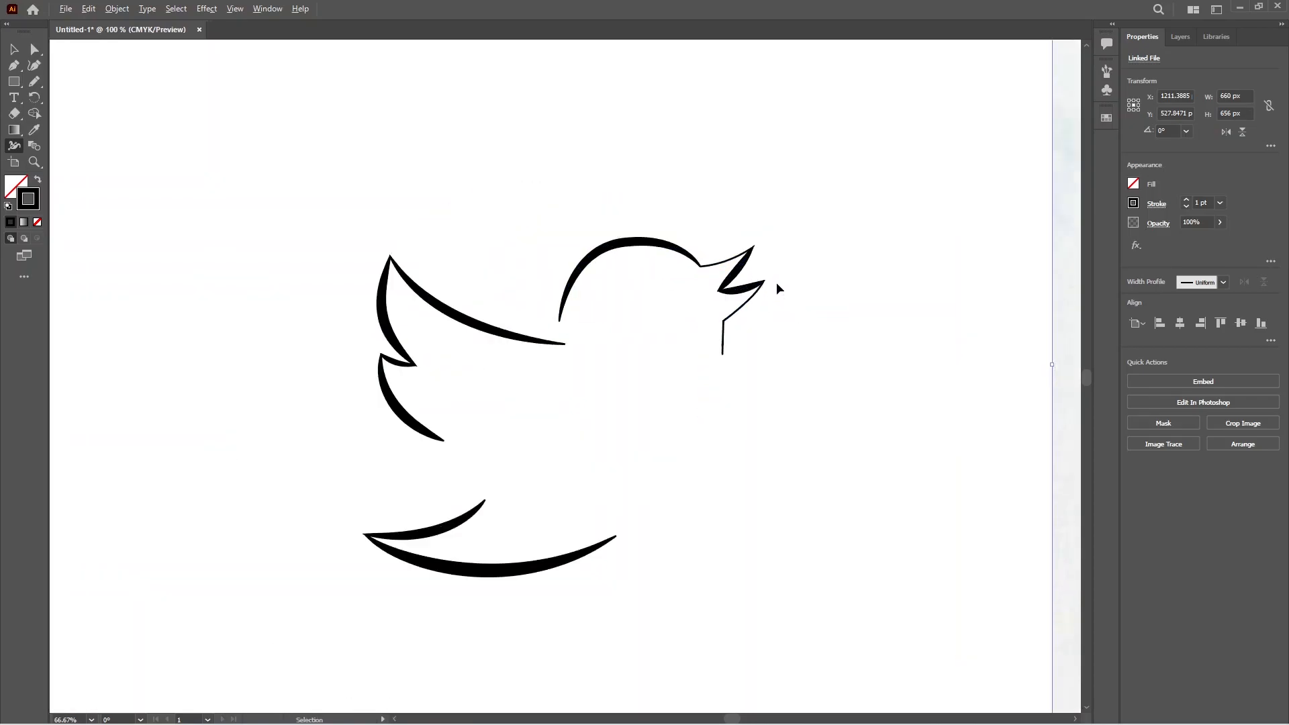
drag(668, 300, 672, 304)
scroll(750, 279, down, 2)
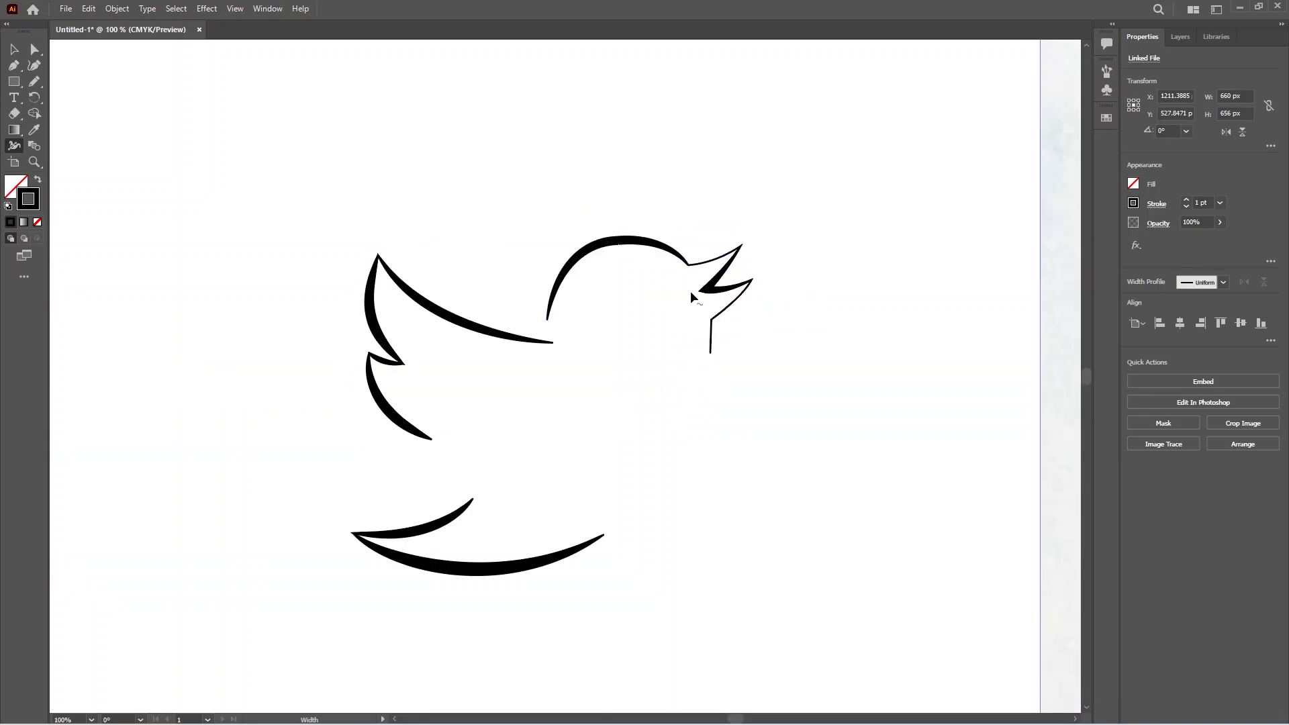
scroll(751, 306, down, 1)
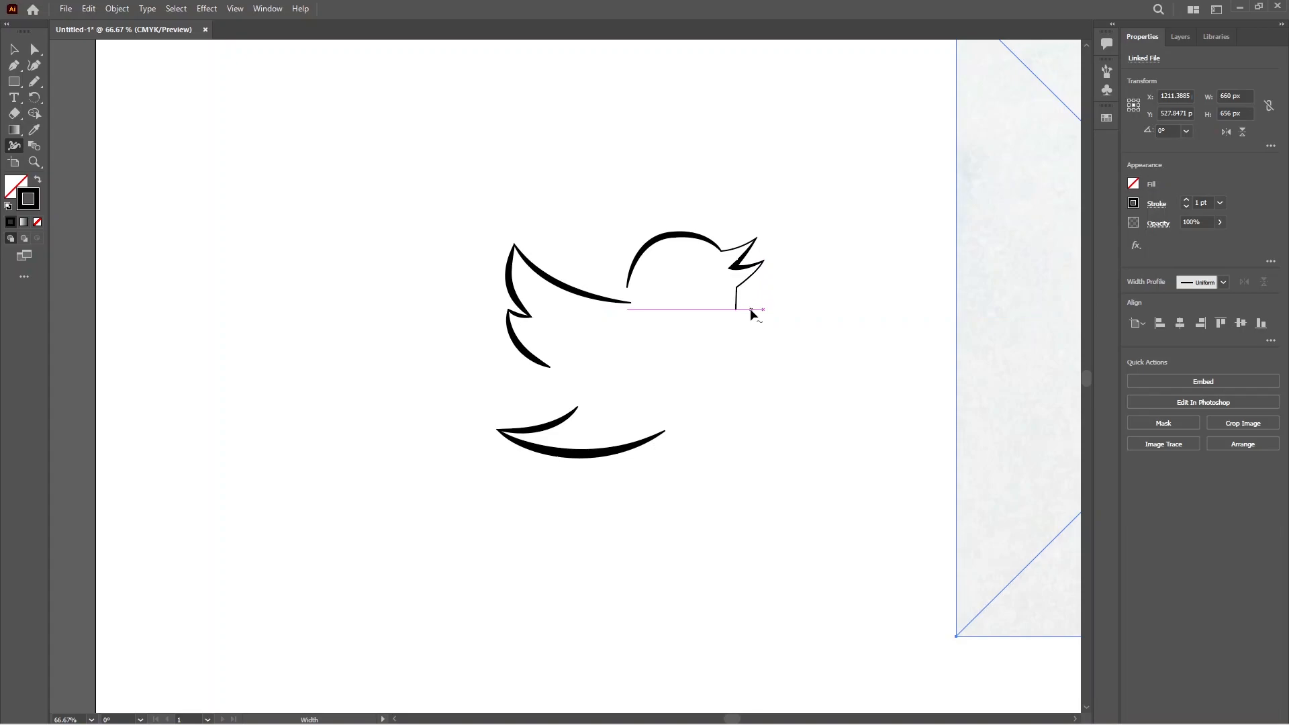
scroll(740, 302, up, 1)
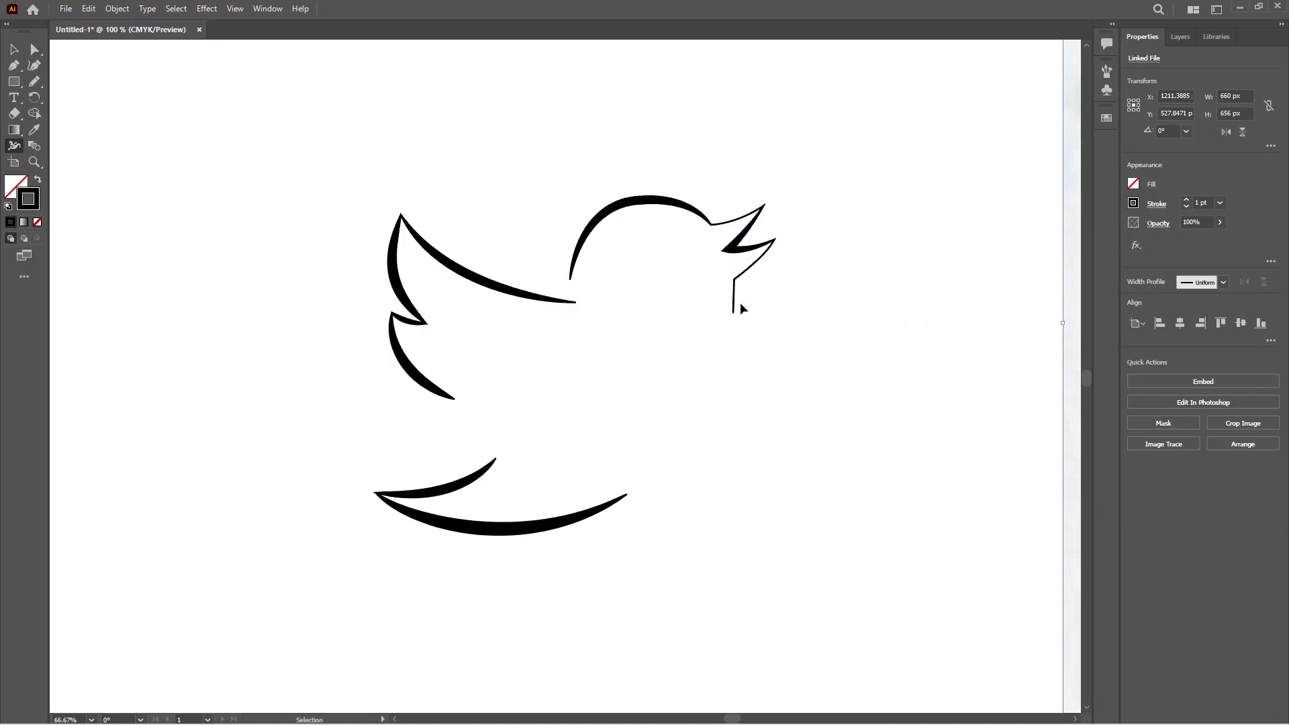
scroll(739, 302, up, 2)
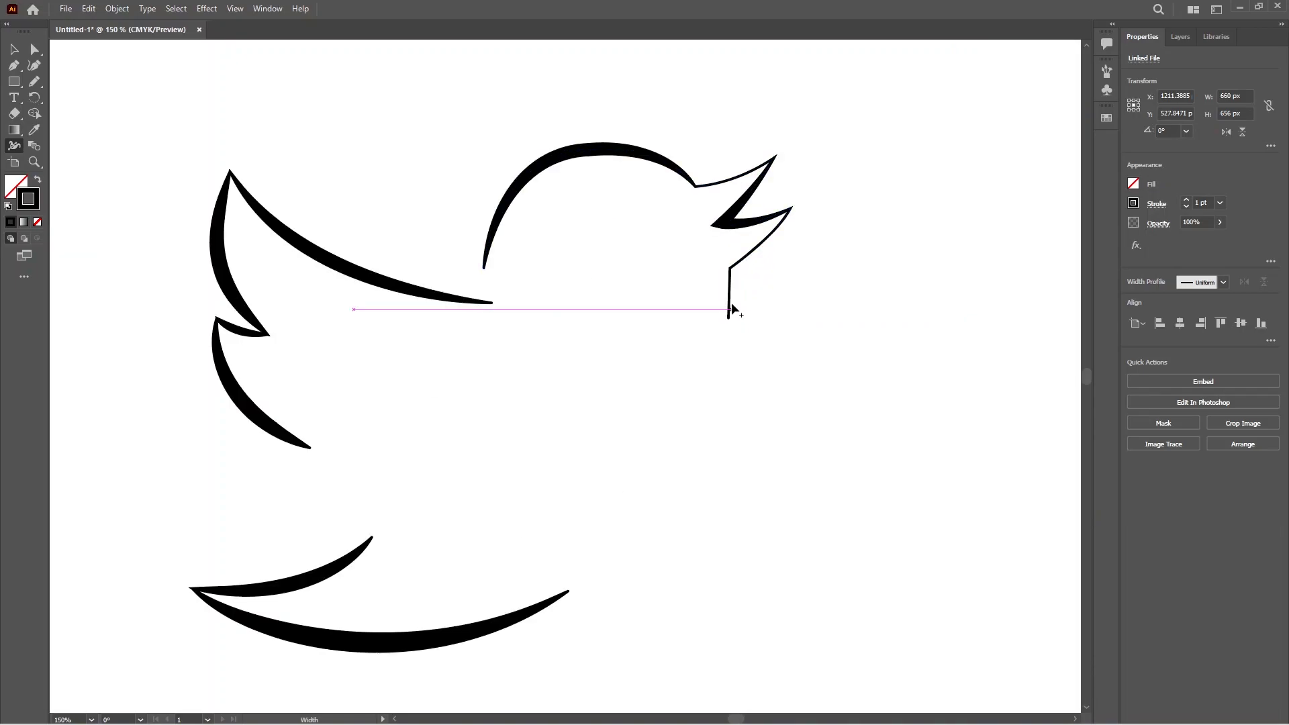
scroll(732, 312, up, 1)
drag(727, 317, 724, 329)
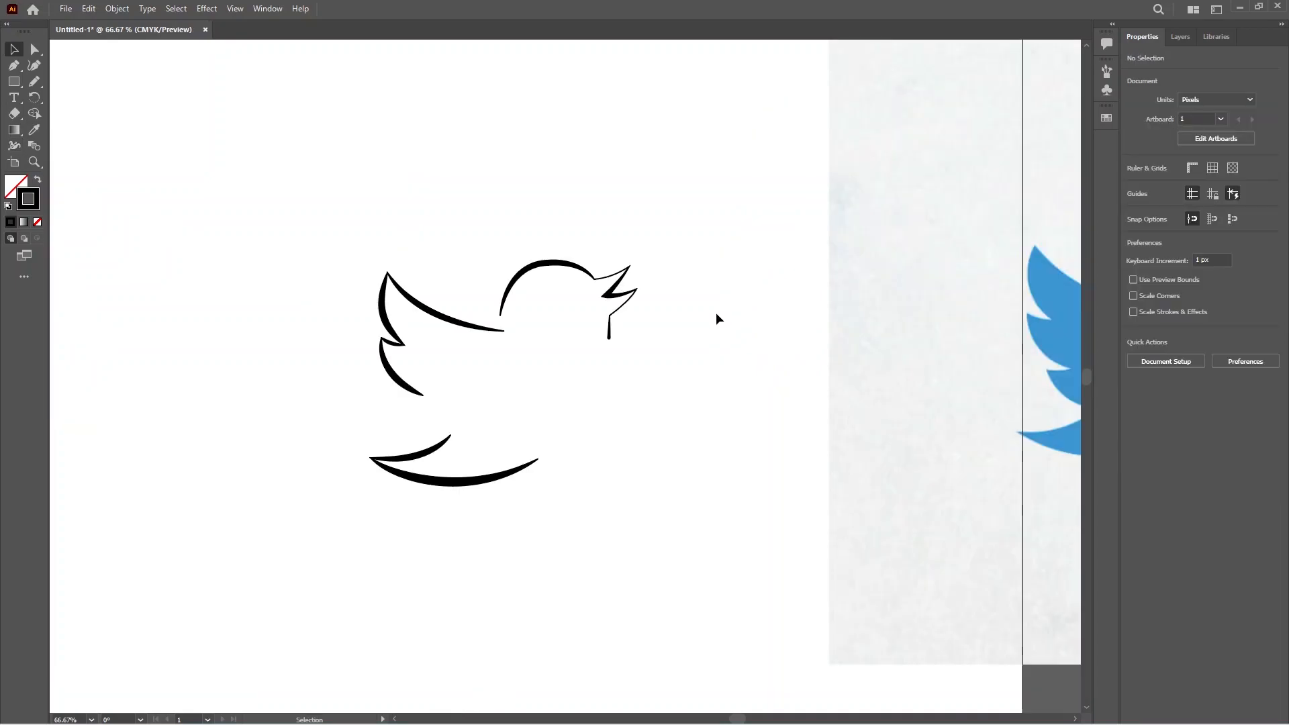
Sample the blue from the bird reference image as the fill colour and save it as a new swatch.
key(i)
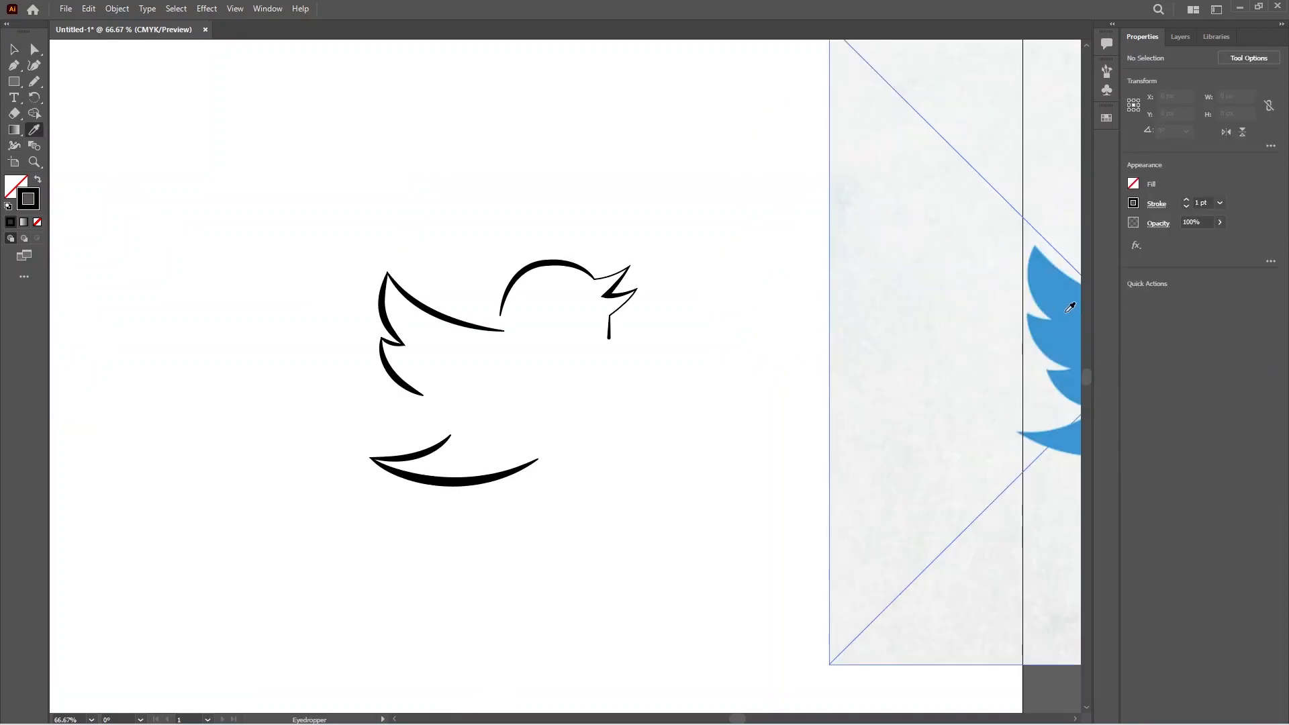
click(1069, 327)
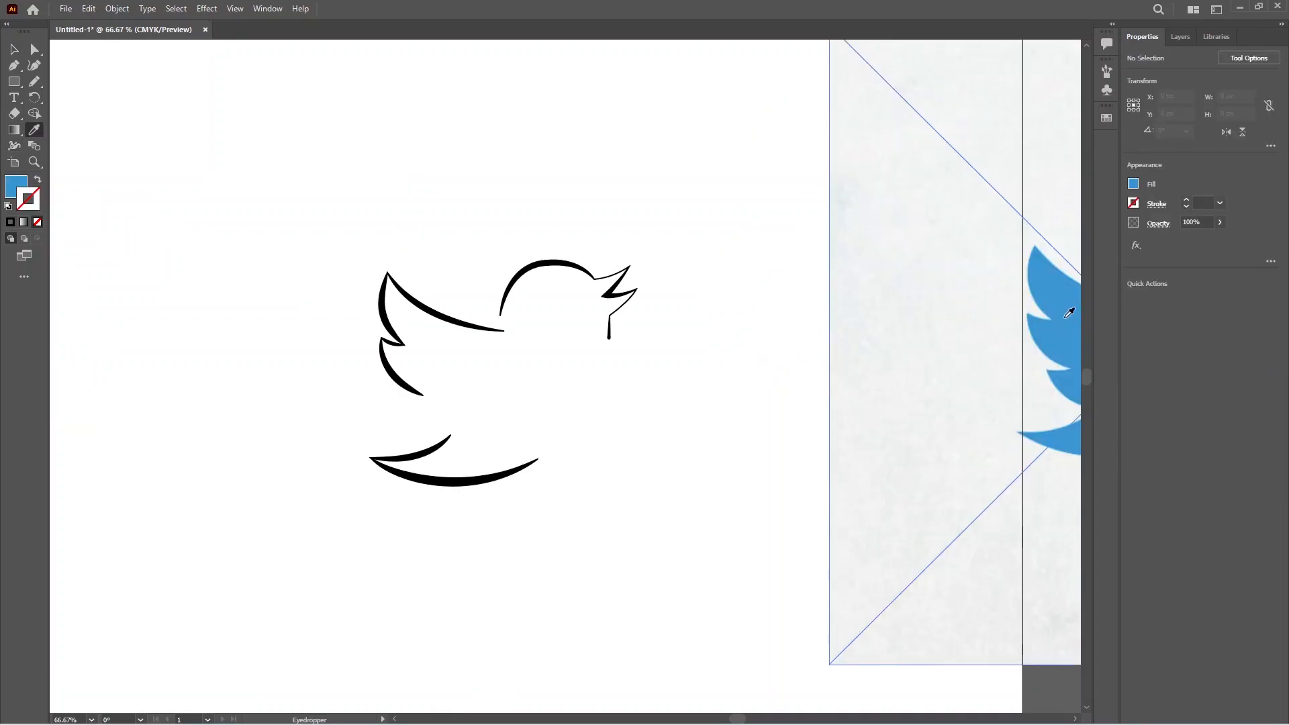
click(1102, 120)
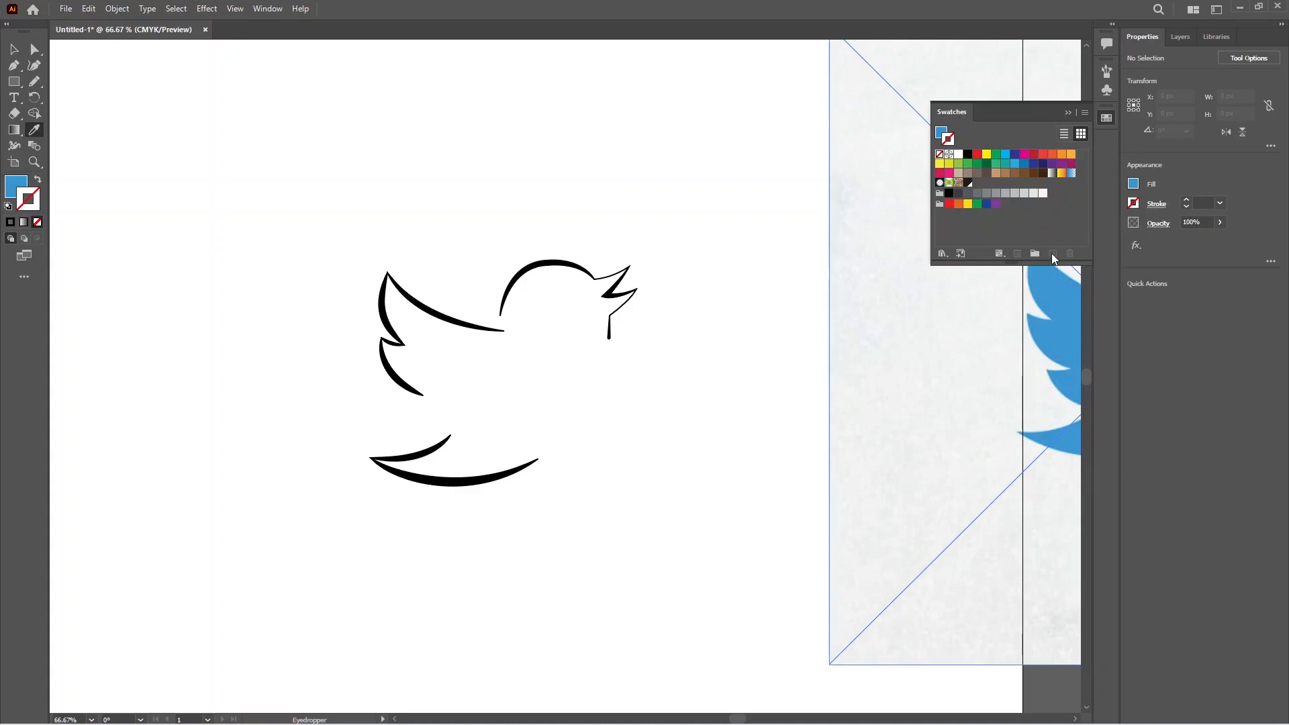
click(27, 186)
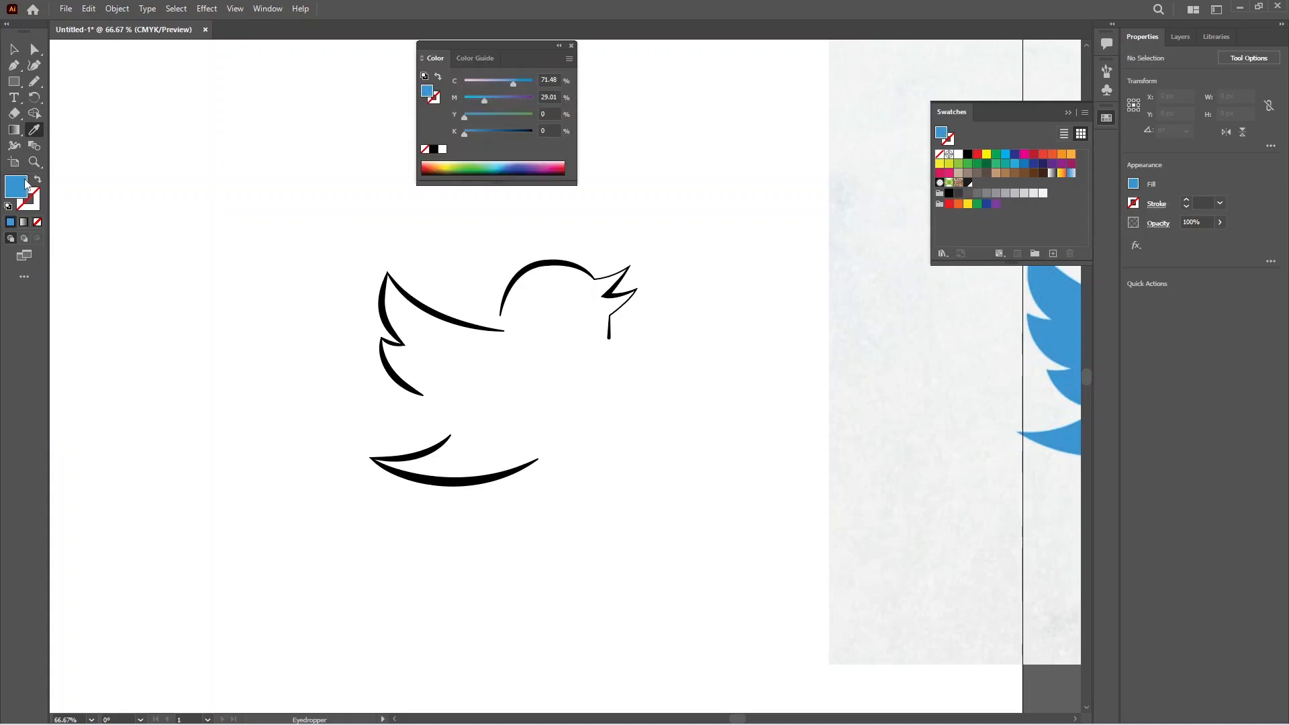
click(1051, 253)
key(Return)
key(v)
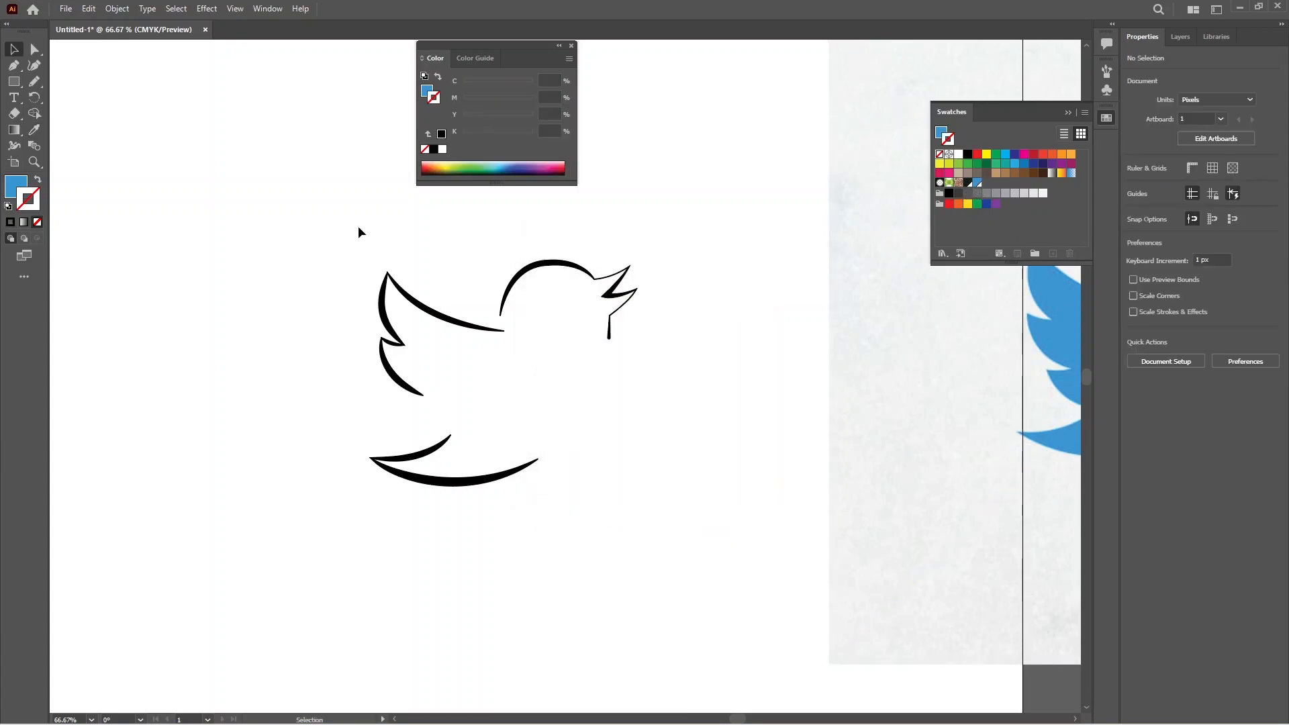
Apply the saved blue swatch to all the bird's strokes and recolour the head and beak strokes red (C=15 M=100 Y=90 K=10).
drag(324, 223, 715, 524)
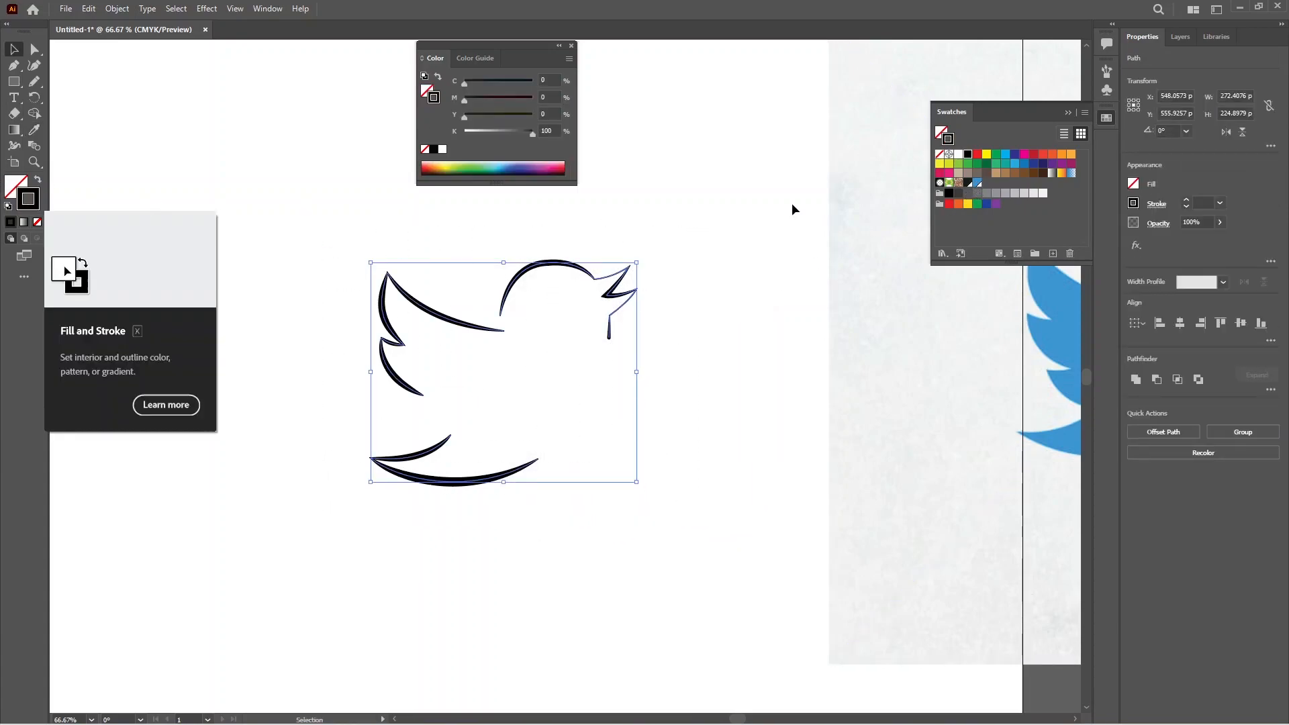
click(977, 184)
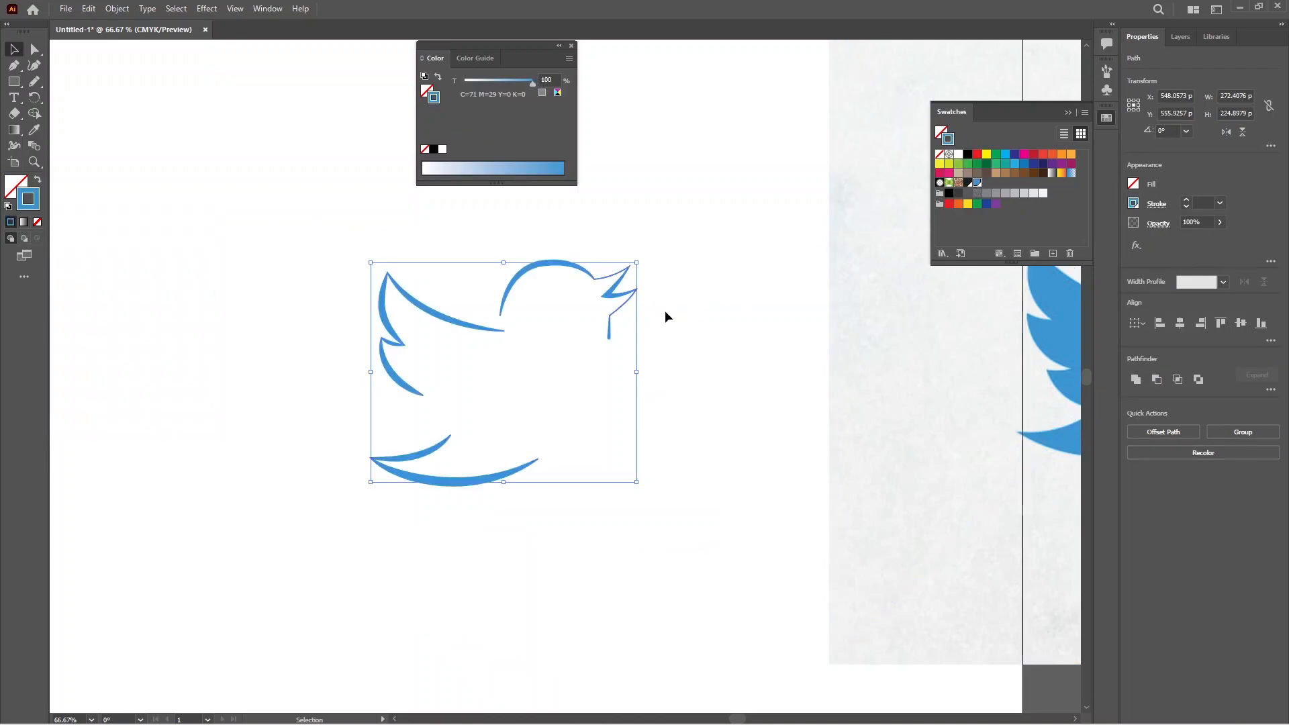
click(664, 310)
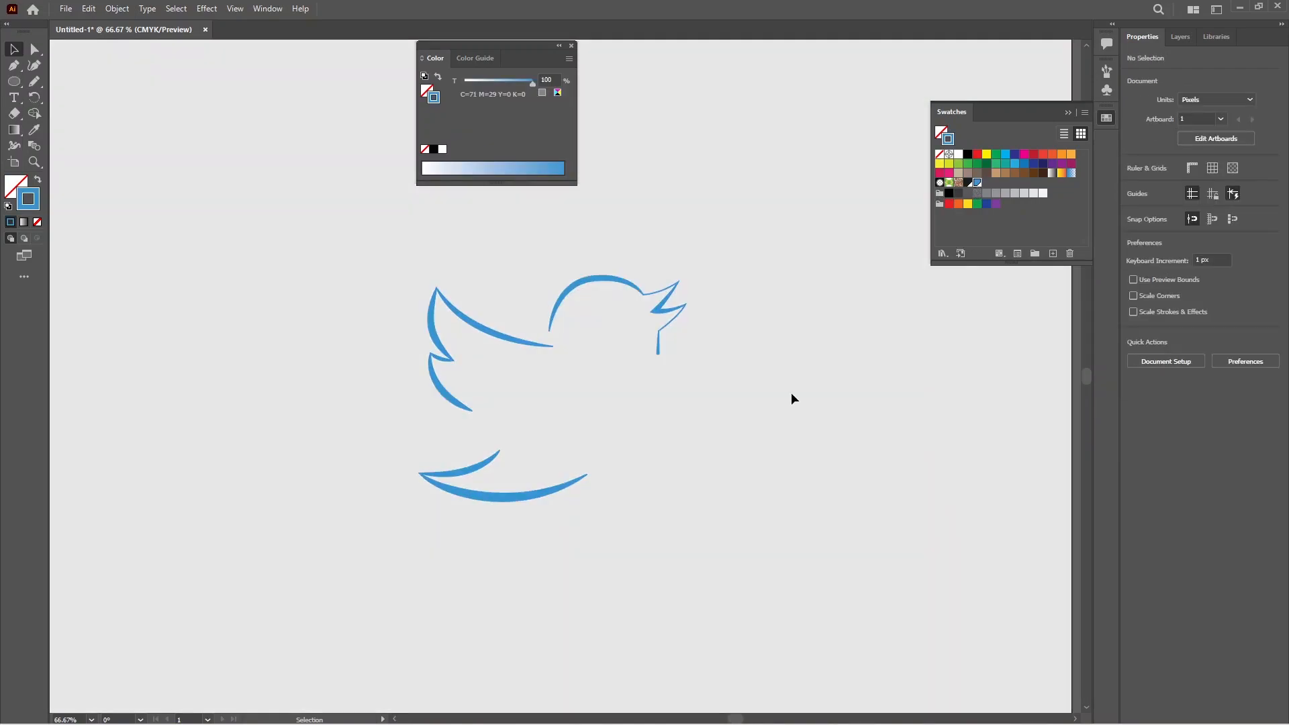
drag(738, 384, 602, 248)
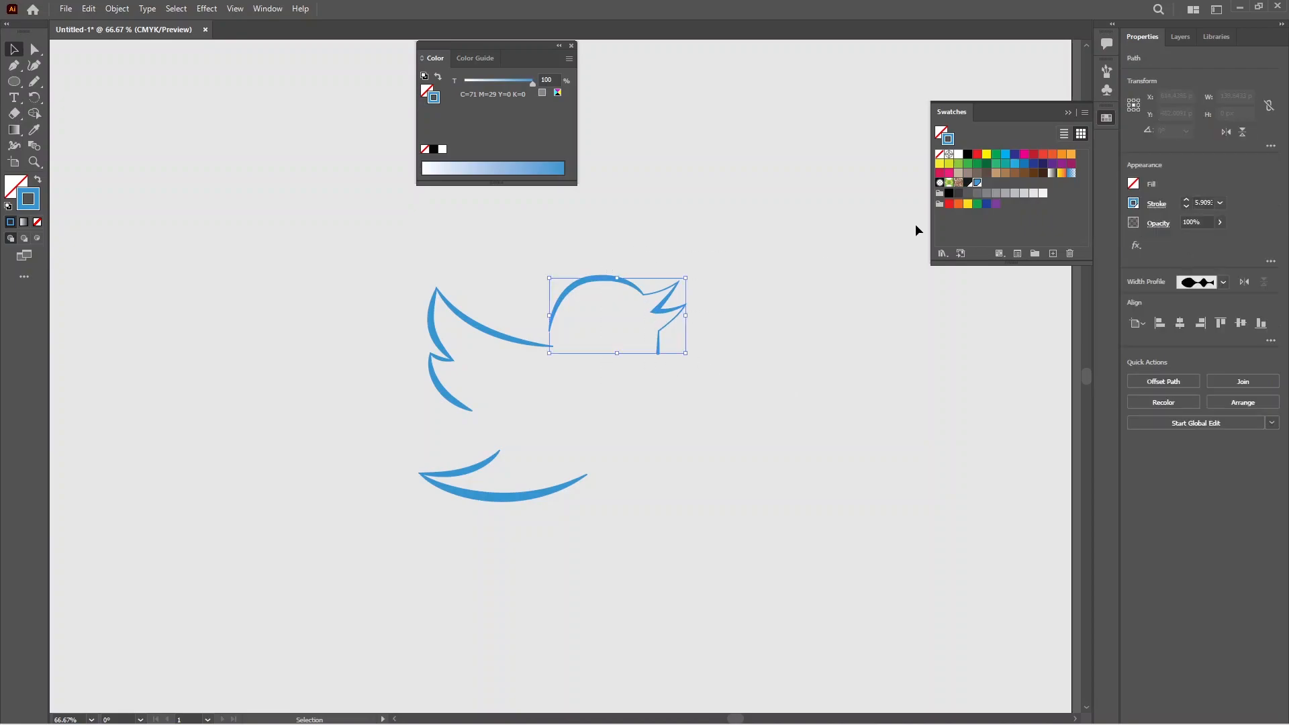
click(719, 324)
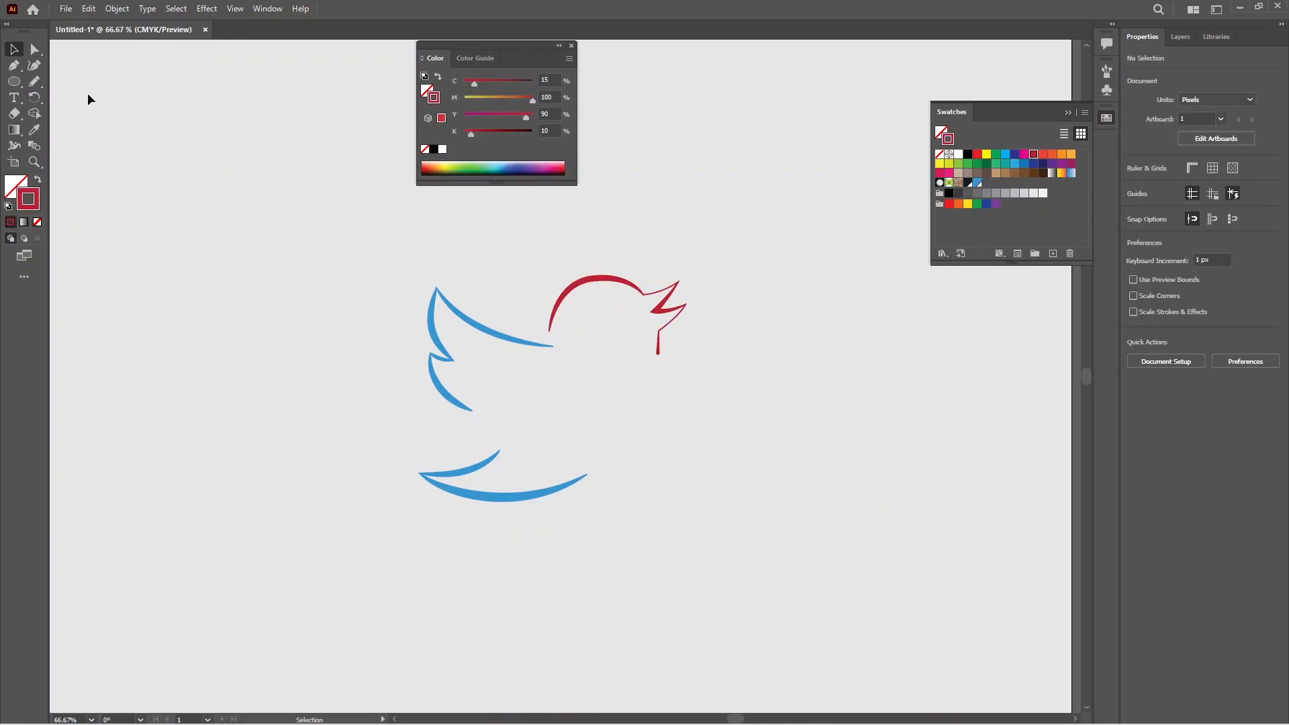
Draw a circular eye about 18 px in diameter inside the bird's head with the Ellipse tool.
click(13, 81)
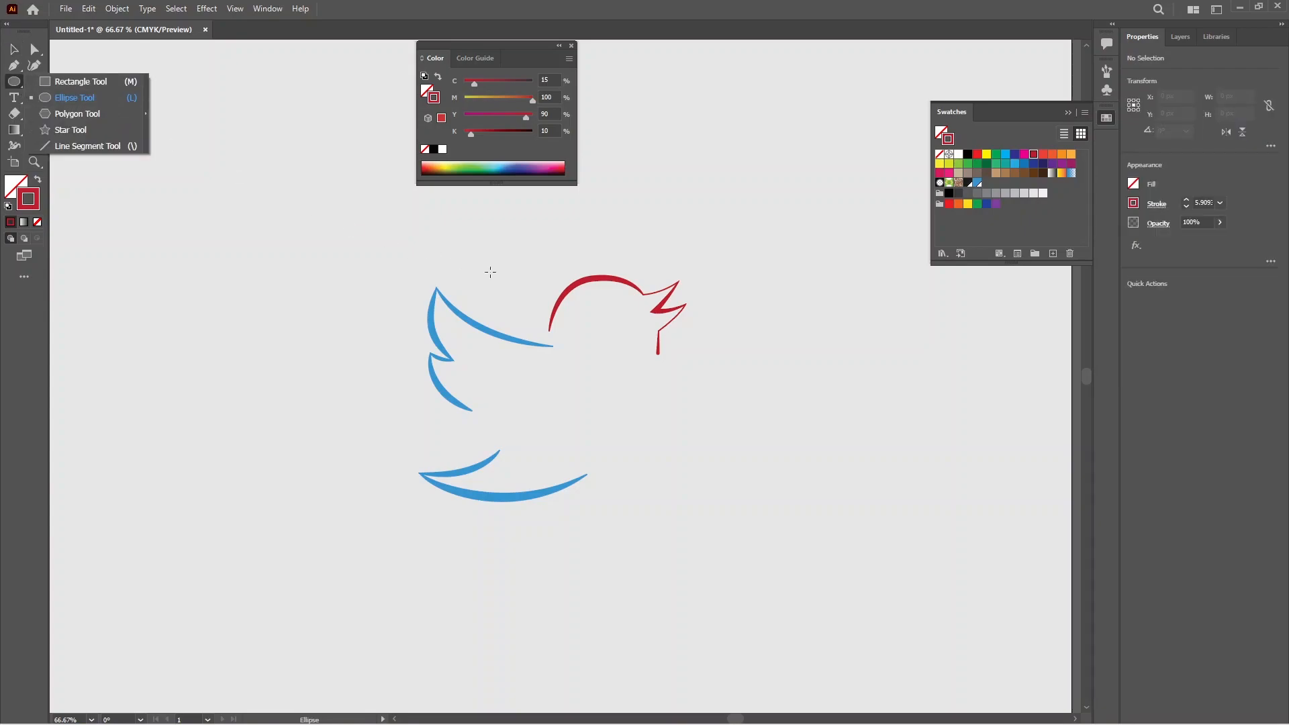
scroll(589, 291, up, 4)
drag(637, 308, 719, 389)
click(13, 49)
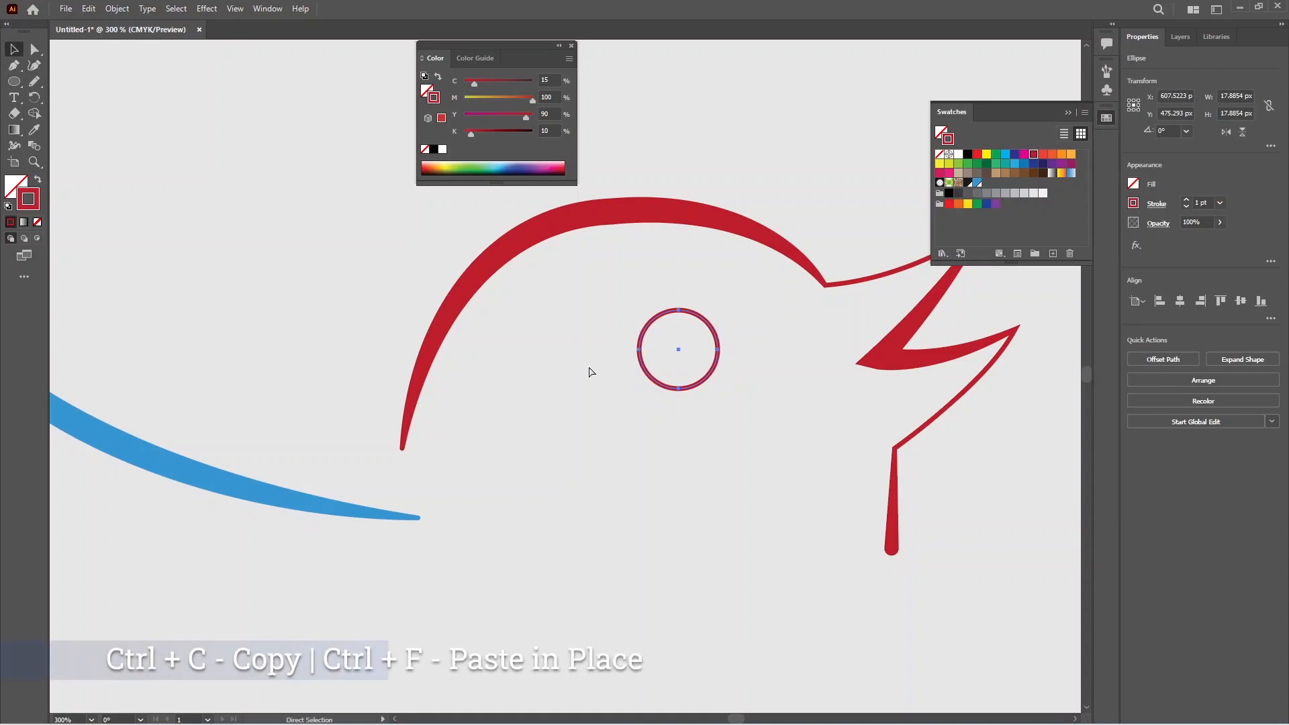
Duplicate the eye circle in place, shrink the copy about its centre to a pupil about 3.5 px wide, and swap its fill and stroke.
key(ctrl+c)
key(ctrl+f)
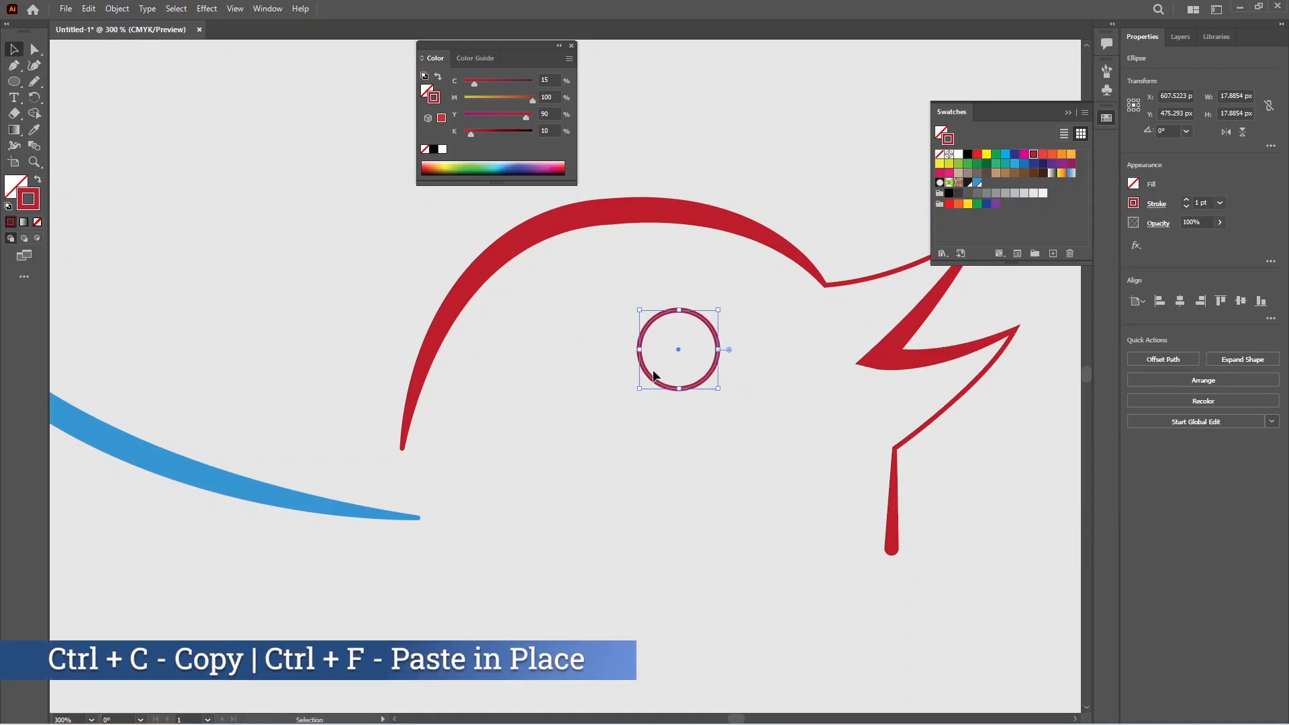
drag(651, 376, 603, 444)
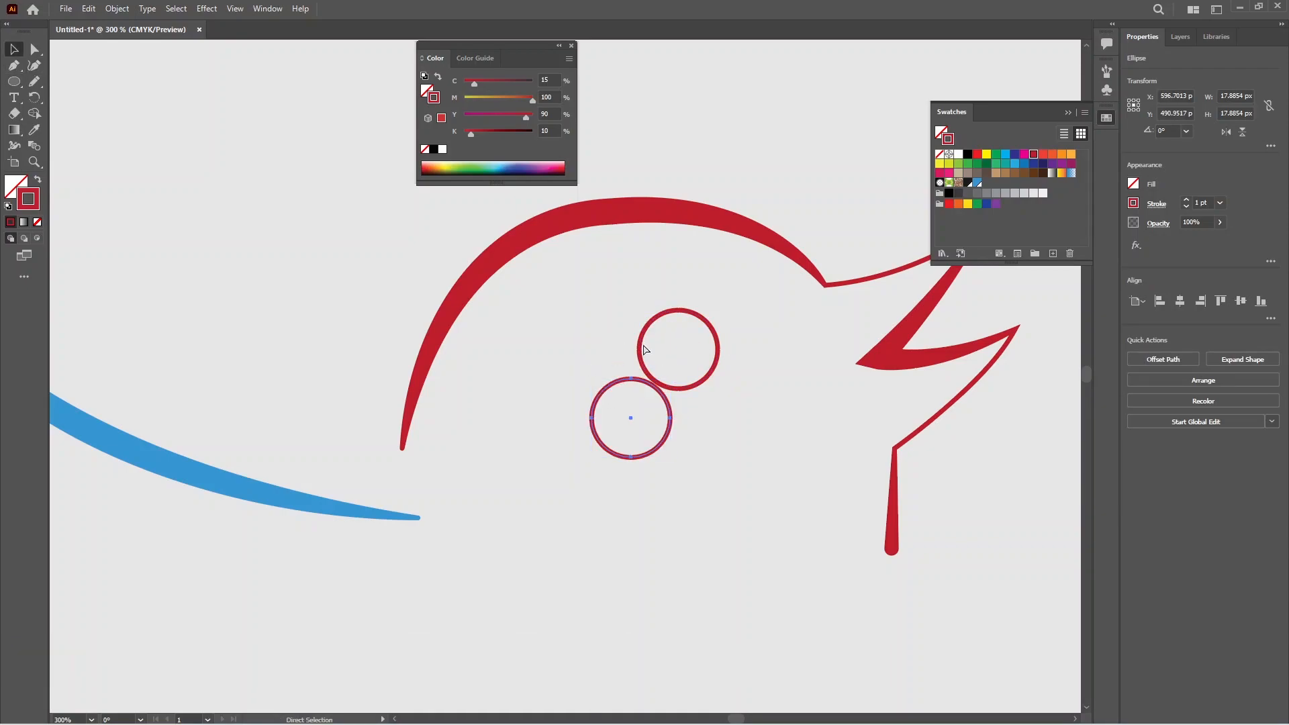
key(ctrl+z)
drag(680, 312, 678, 341)
key(ctrl+plus)
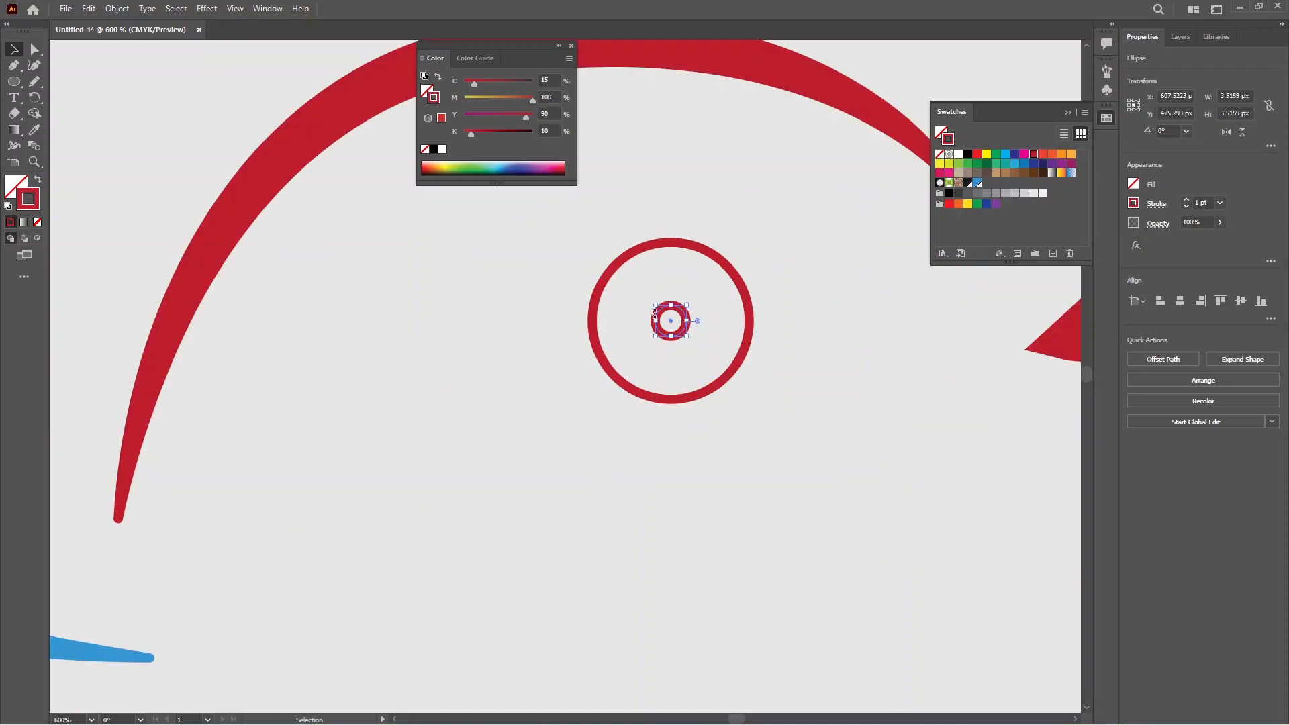
click(38, 179)
click(121, 175)
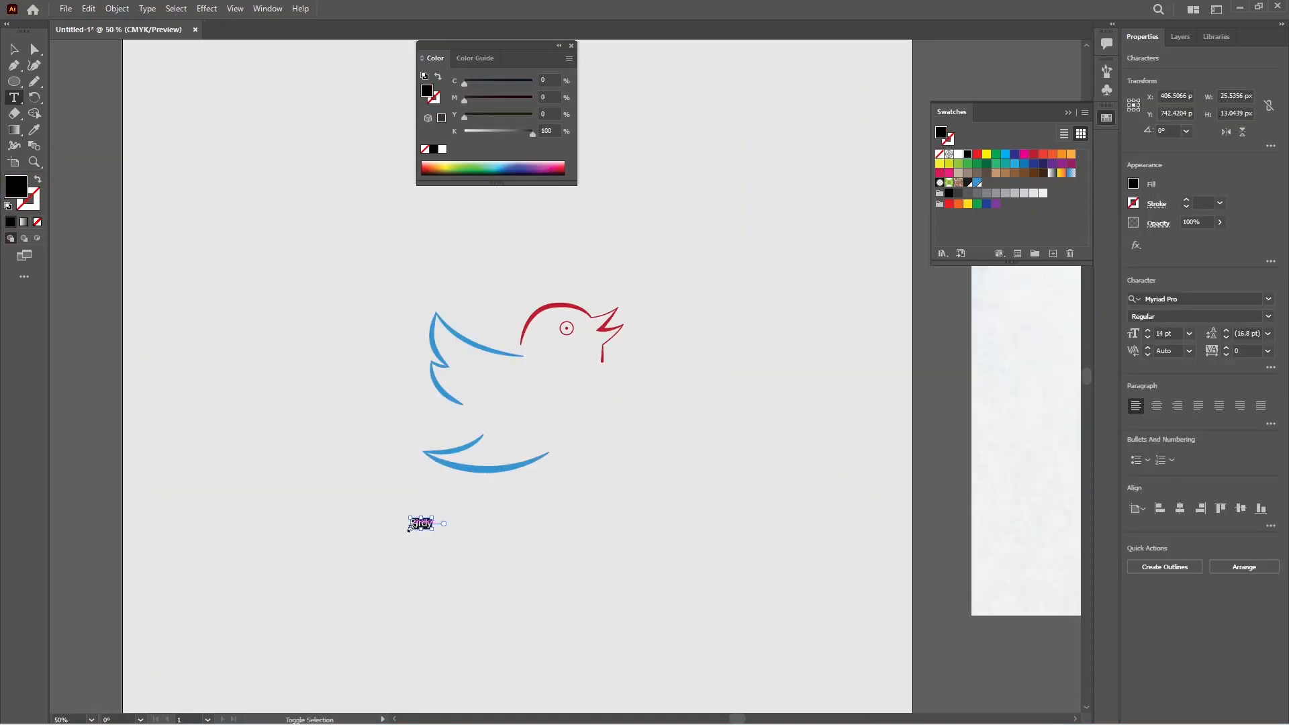
Enlarge the text Birdy to 122 pt in Century Schoolbook and place it below the bird's head, between the wing and tail strokes.
key(ctrl+shift+period)
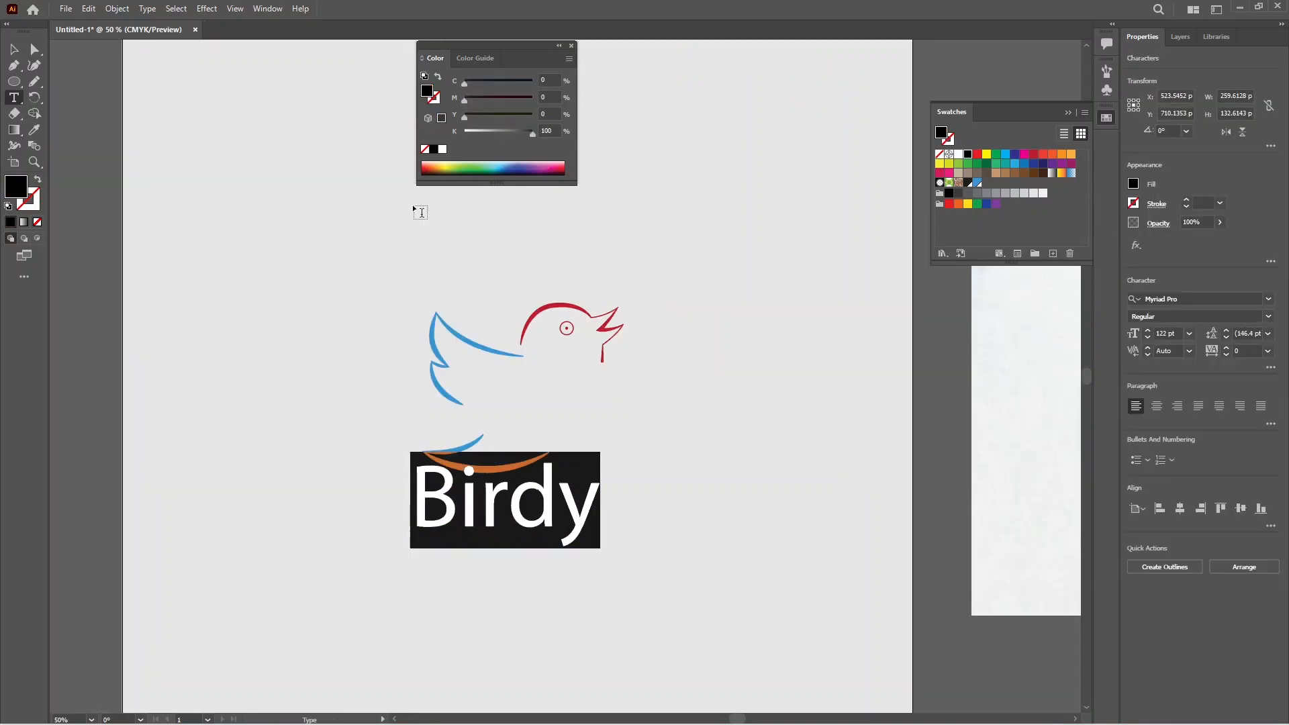
key(ctrl+t)
click(446, 97)
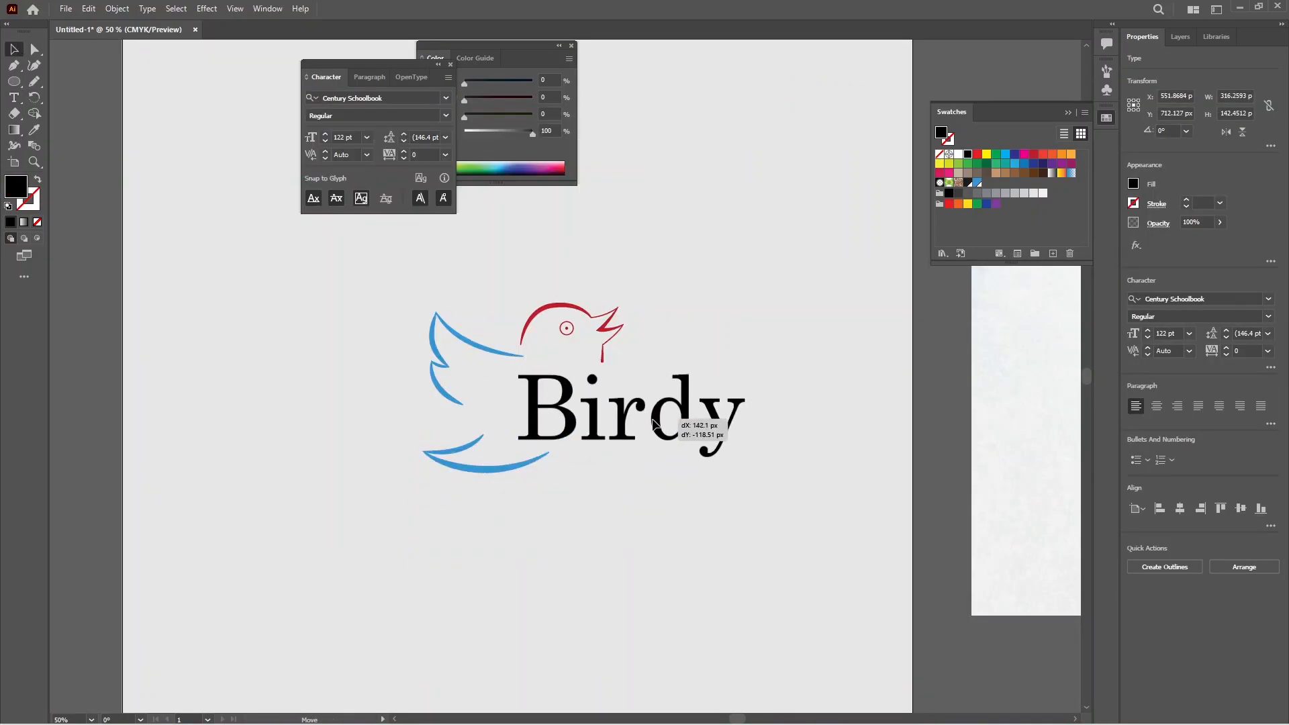
drag(534, 416, 765, 417)
Colour the letter B of Birdy red and the remaining letters blue, and change the font to Eras Bold ITC.
drag(581, 424, 577, 425)
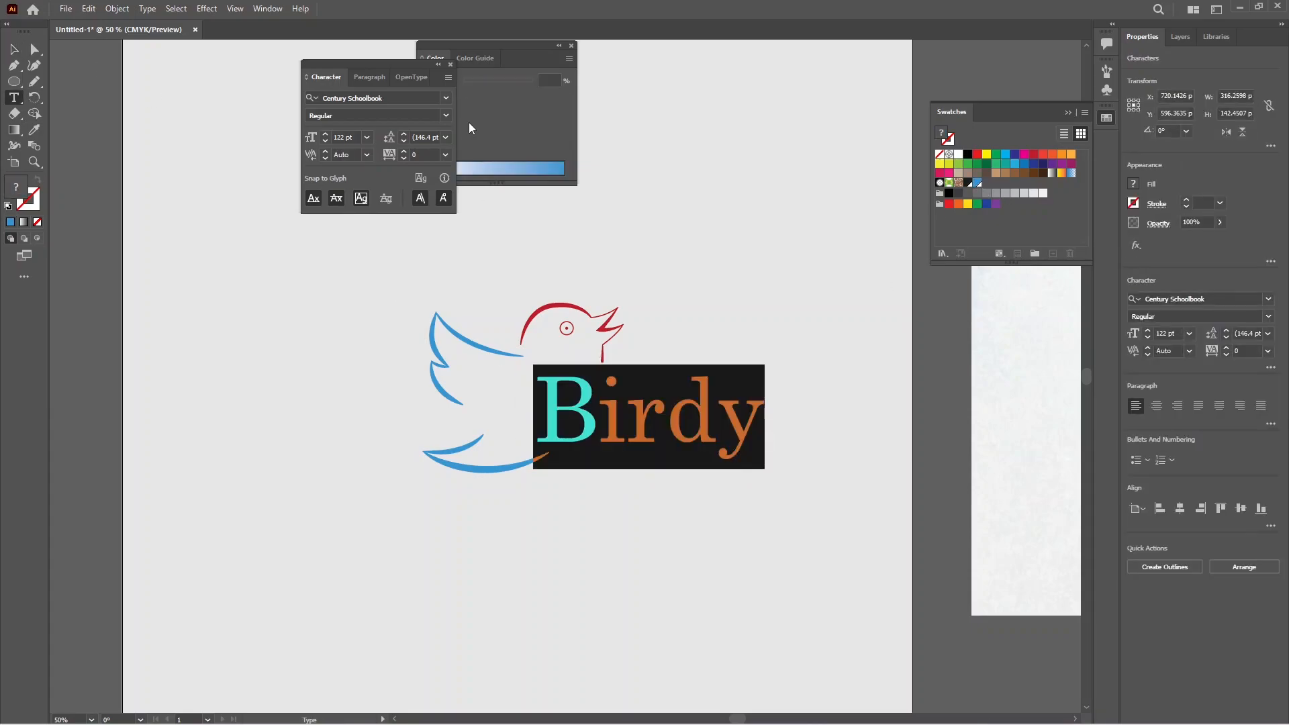
click(446, 97)
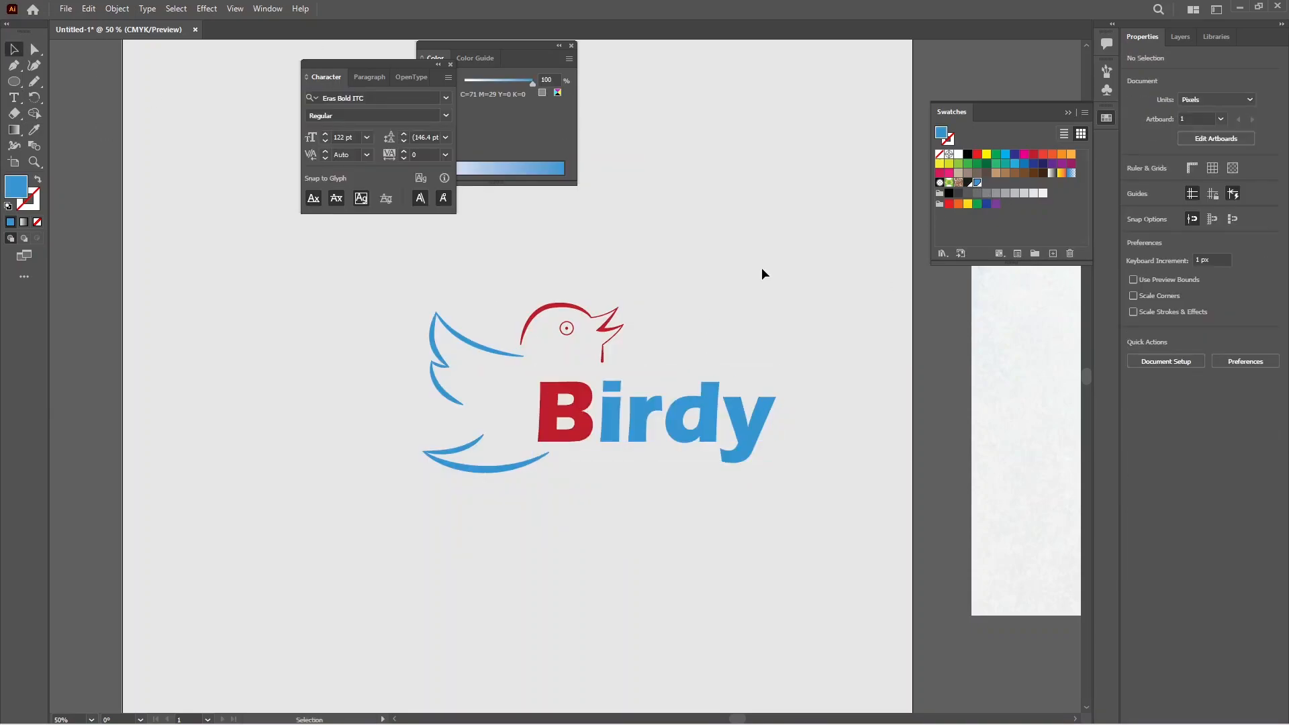
key(ctrl+1)
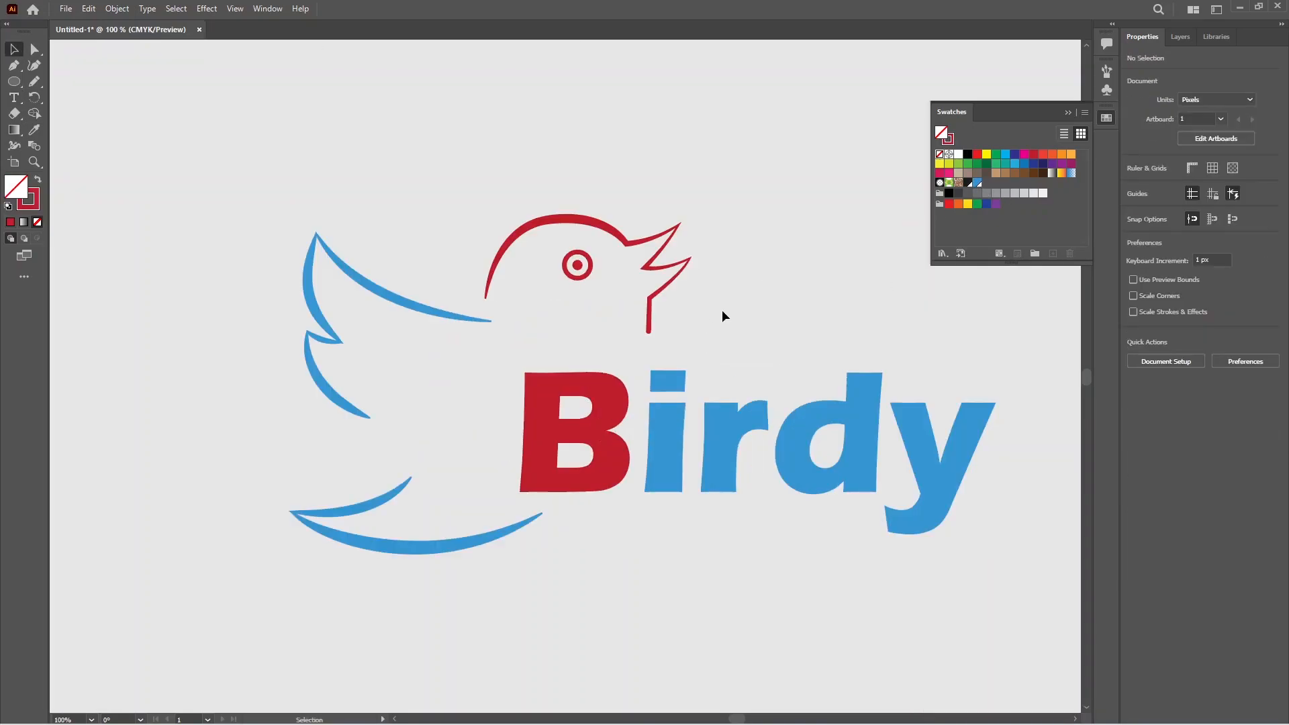